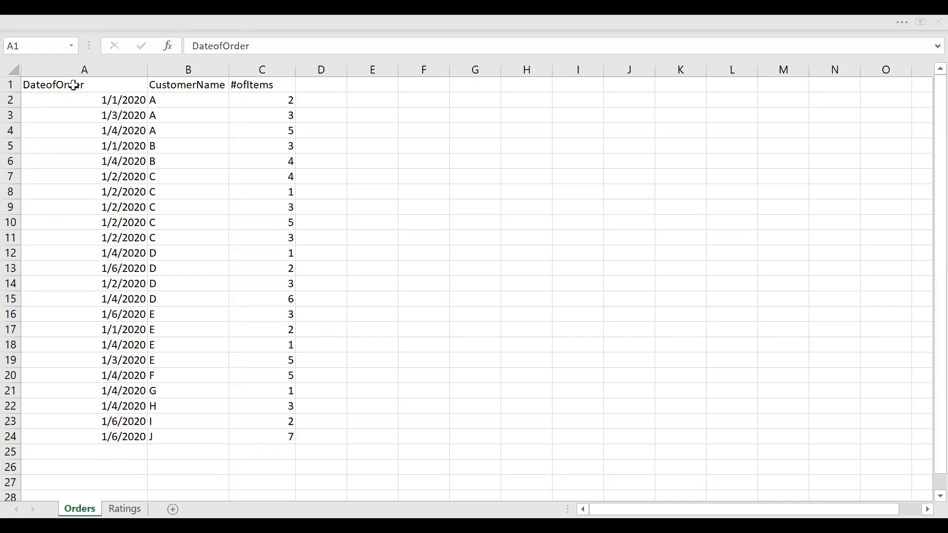
# Review the Orders sheet's DateofOrder, CustomerName and #ofItems columns.
pyautogui.click(74, 85)
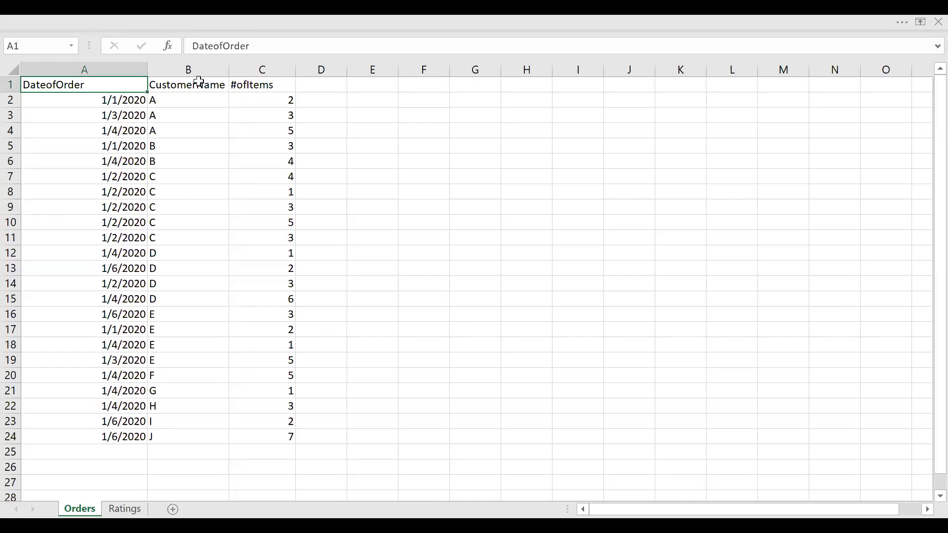
pyautogui.click(199, 81)
pyautogui.click(192, 71)
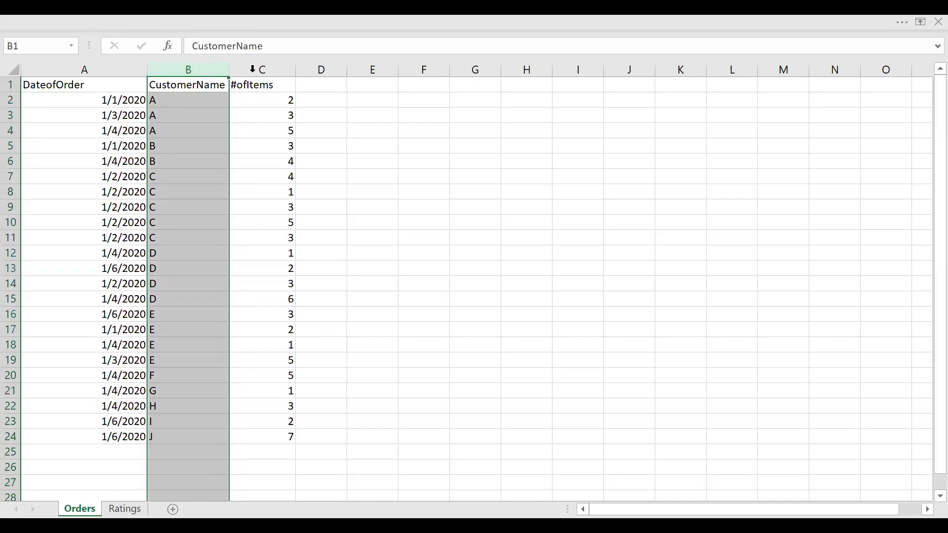
pyautogui.click(253, 69)
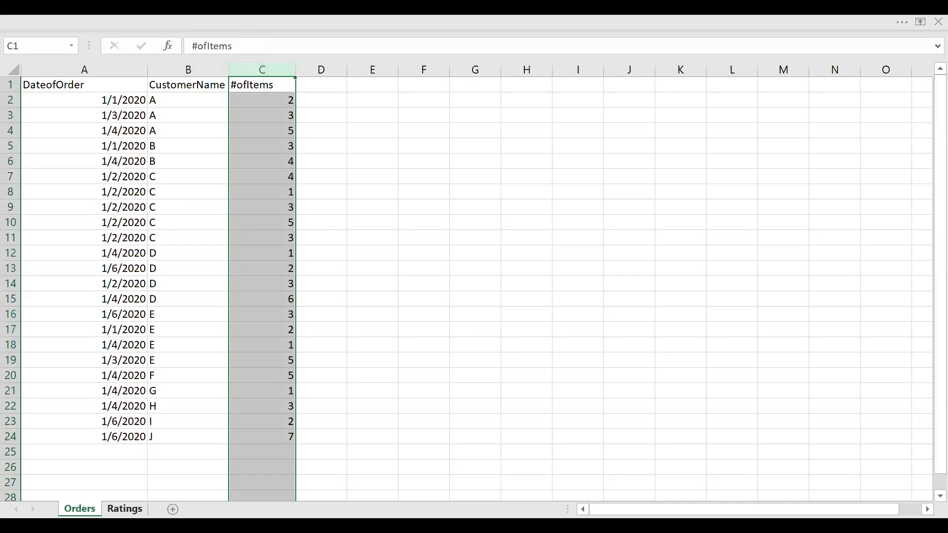
# On the Ratings sheet, highlight the FeedbackDate entries in column A.
pyautogui.click(124, 509)
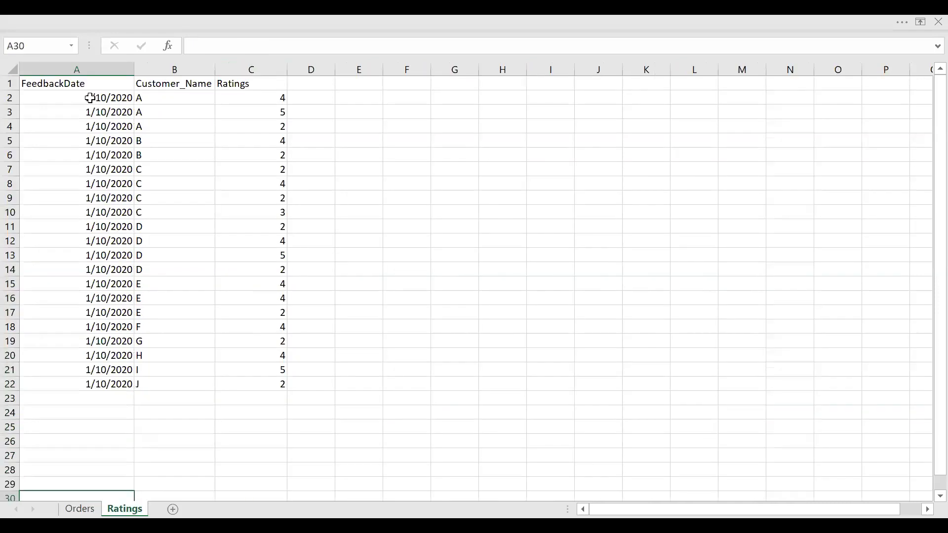
pyautogui.click(82, 84)
pyautogui.moveTo(88, 133); pyautogui.dragTo(110, 384)
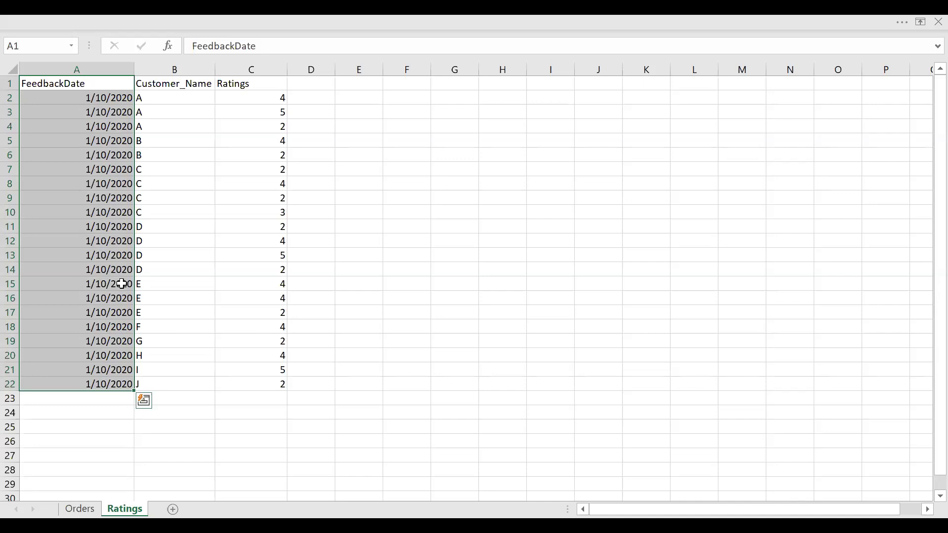
pyautogui.click(92, 83)
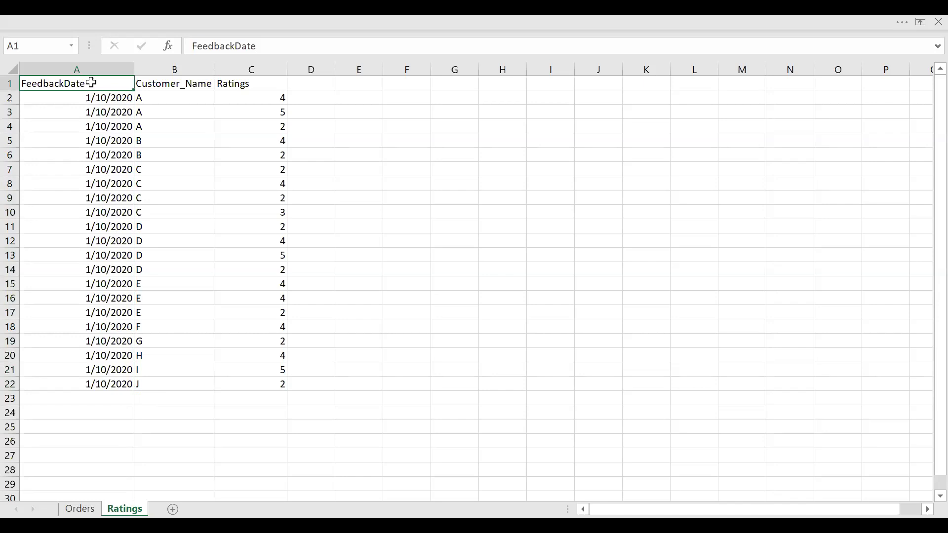
pyautogui.moveTo(101, 97); pyautogui.dragTo(93, 383)
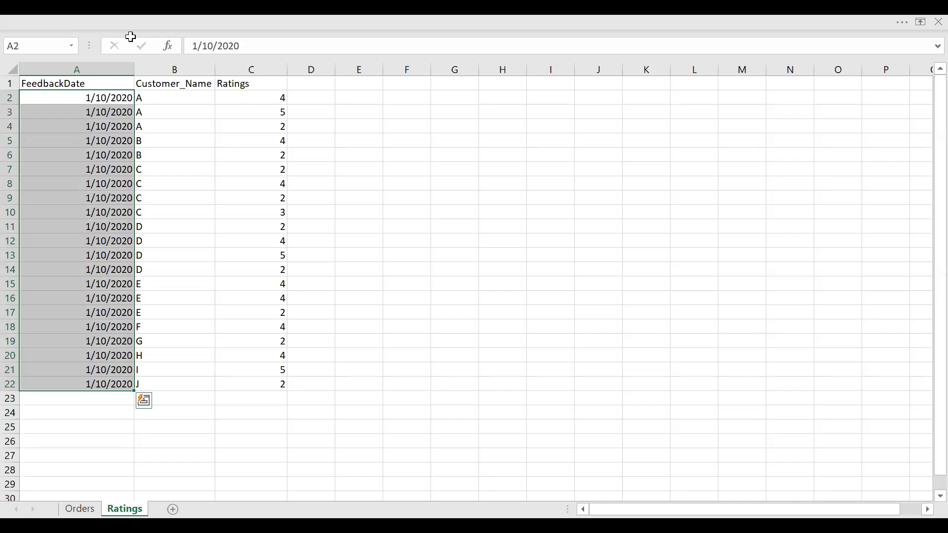
# Highlight the Customer_Name column, customer A's rows B2:B4, and the Ratings column.
pyautogui.click(71, 69)
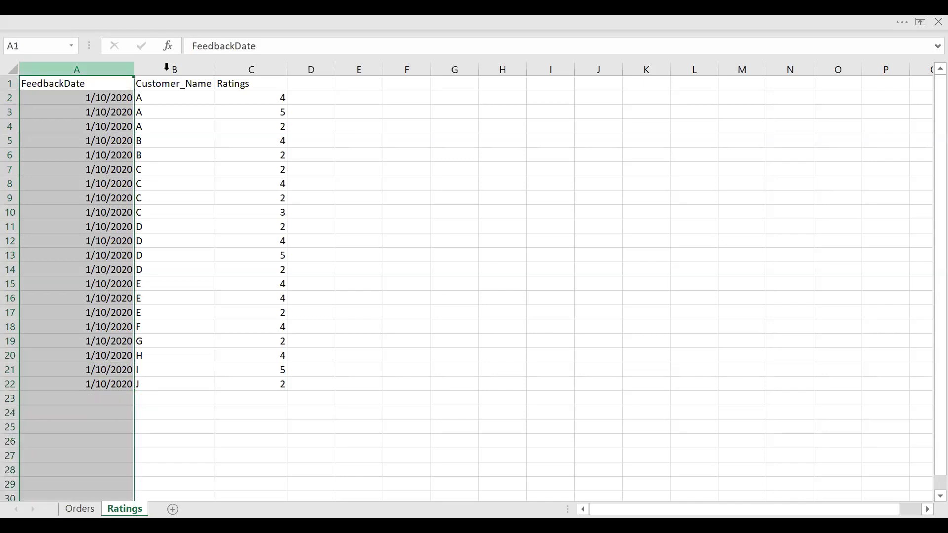
pyautogui.click(168, 70)
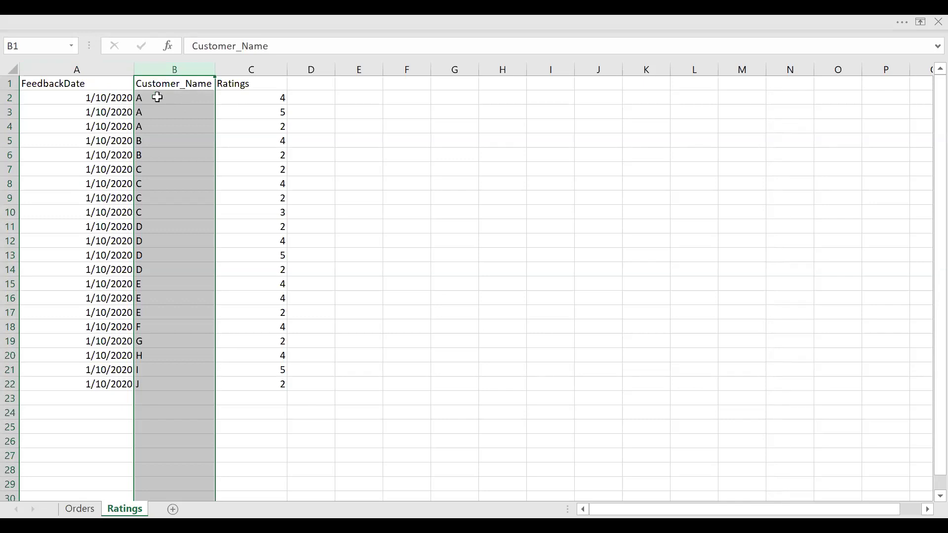
pyautogui.moveTo(157, 98); pyautogui.dragTo(157, 126)
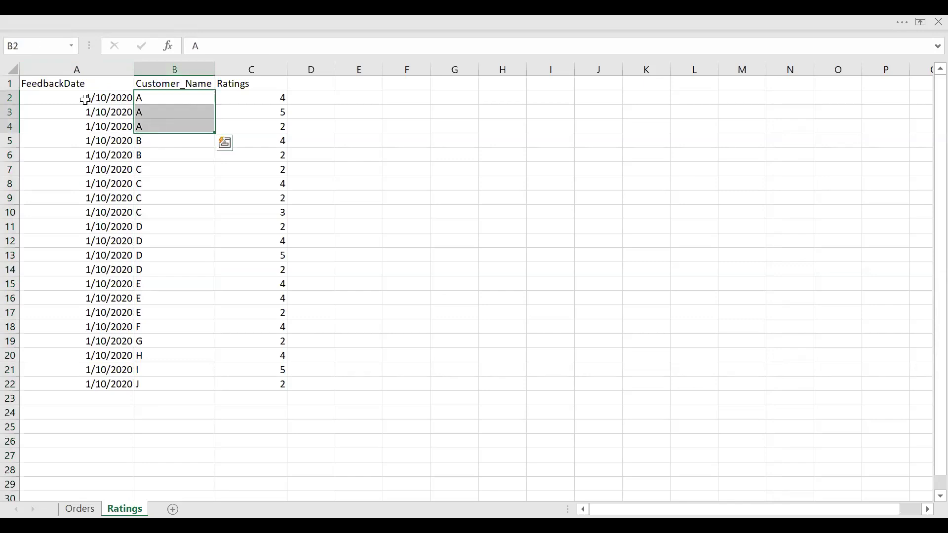
pyautogui.click(171, 69)
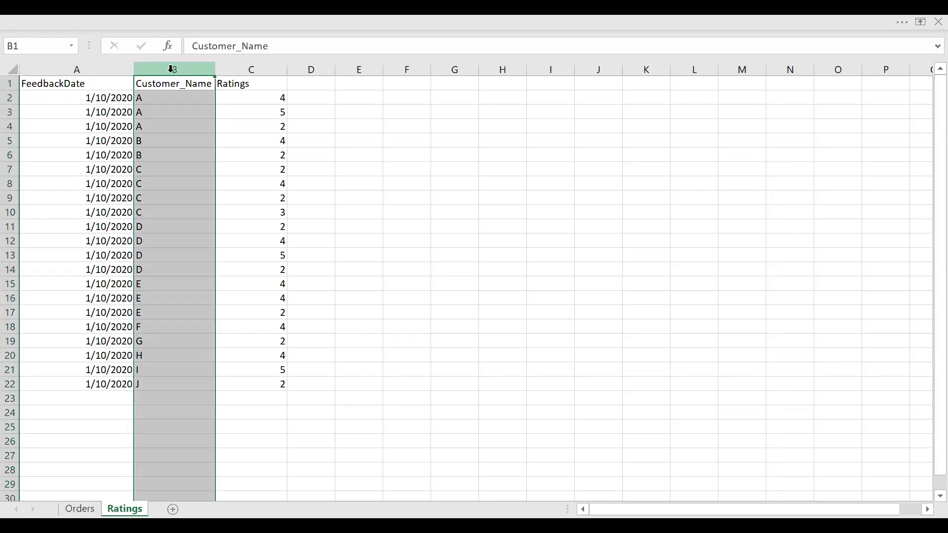
pyautogui.click(258, 69)
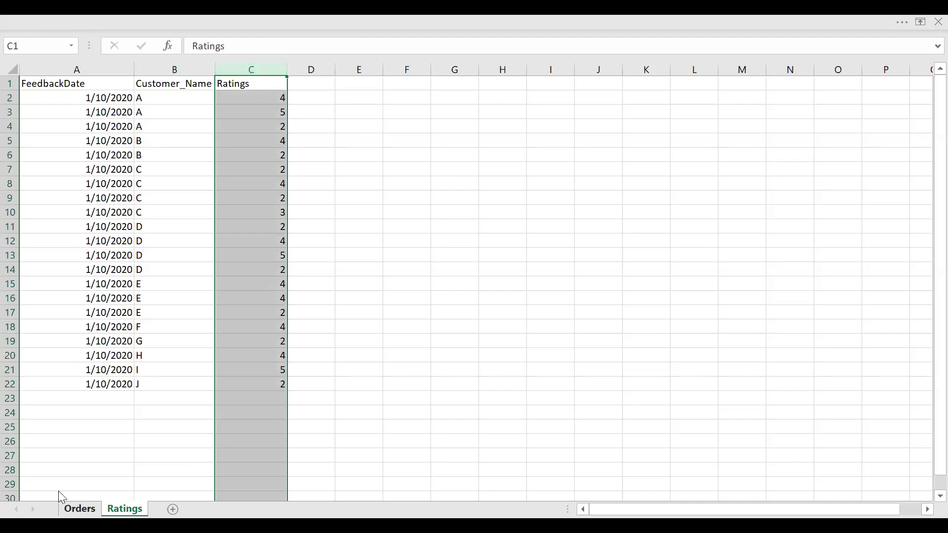
# Compare customer A's rows B2:B4 on the Ratings sheet with B2:B4 on the Orders sheet.
pyautogui.click(77, 502)
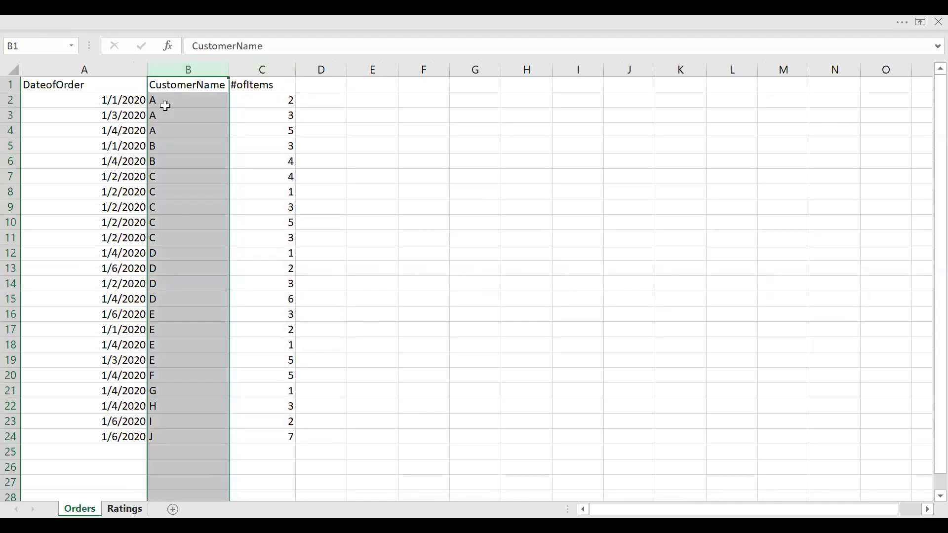
pyautogui.hotkey('ctrl', 'pagedown')
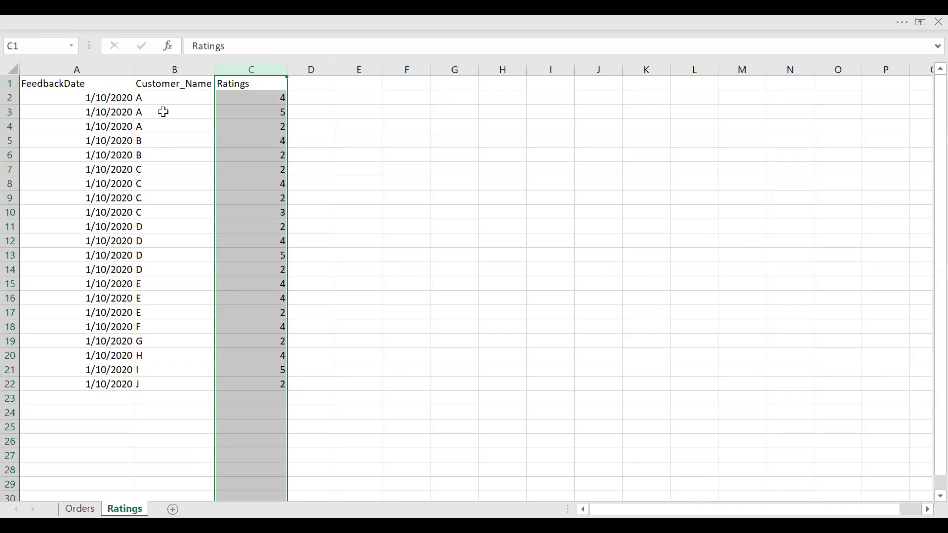
pyautogui.click(163, 65)
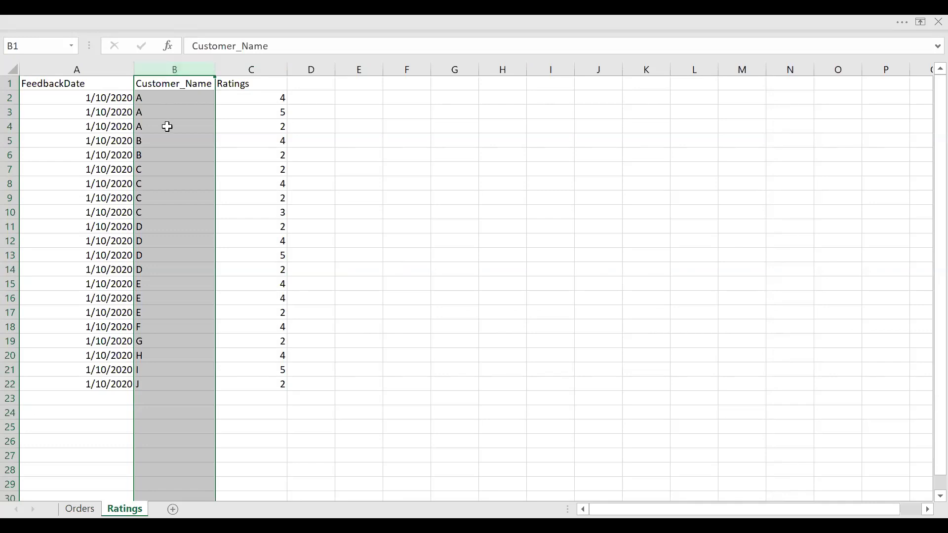
pyautogui.moveTo(167, 126); pyautogui.dragTo(164, 99)
pyautogui.click(164, 99)
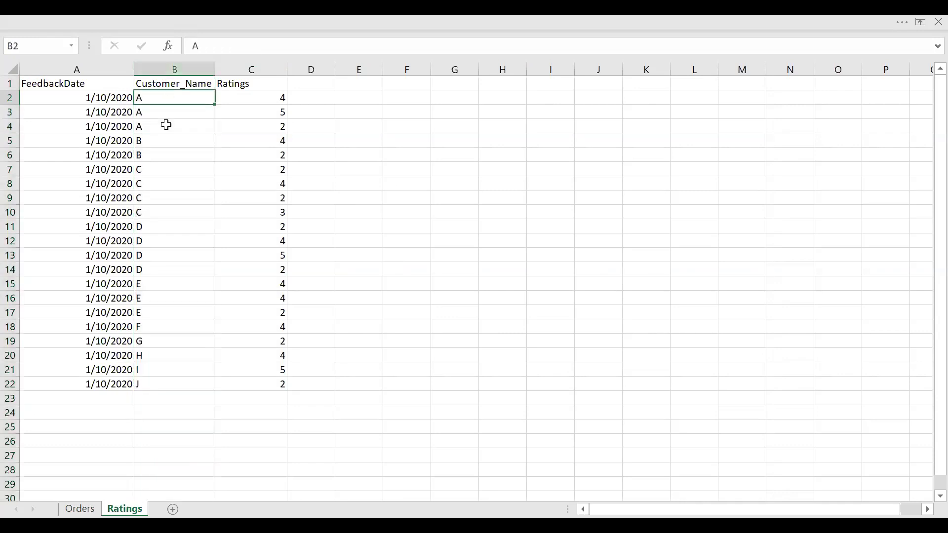
pyautogui.keyDown('shift'); pyautogui.click(166, 125); pyautogui.keyUp('shift')
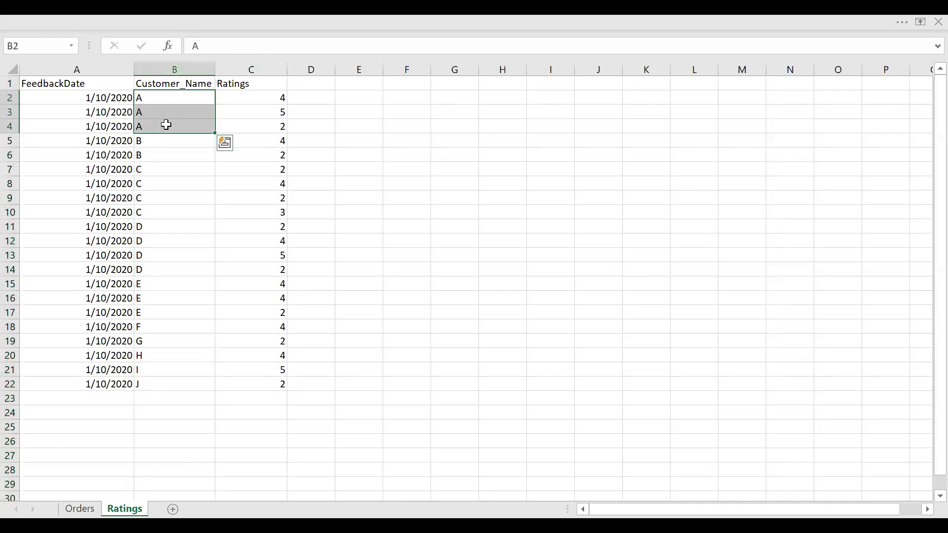
pyautogui.hotkey('ctrl', 'pageup')
pyautogui.click(186, 98)
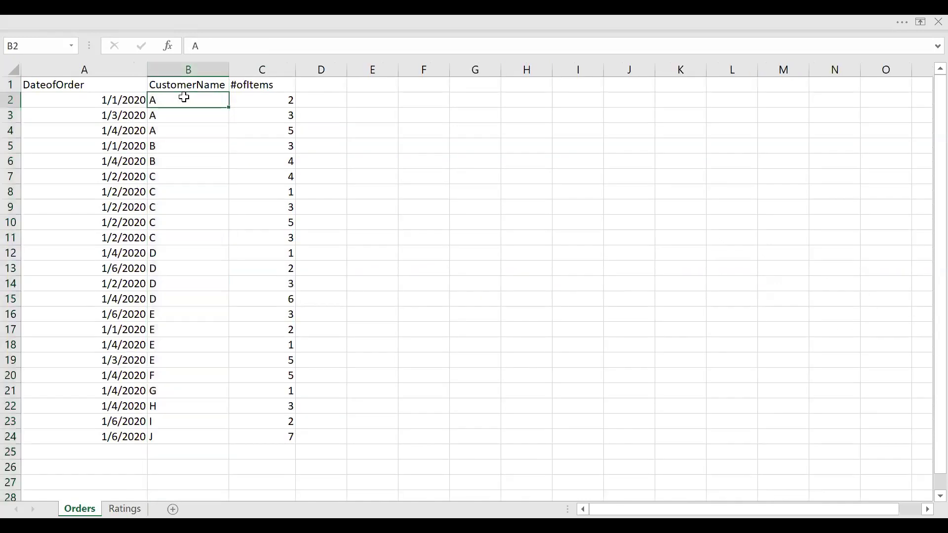
pyautogui.keyDown('shift'); pyautogui.click(185, 129); pyautogui.keyUp('shift')
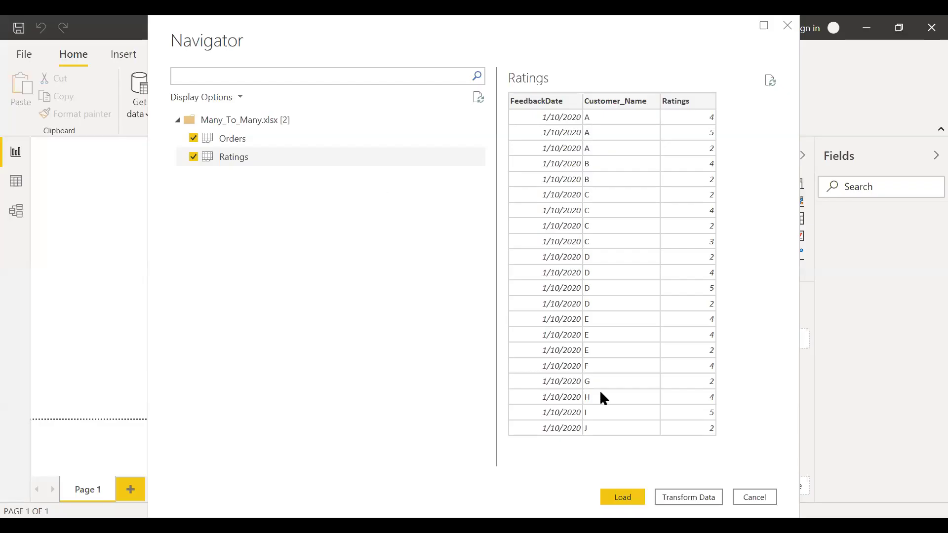
# Tick the Orders sheet from Many_To_Many.xlsx in the Navigator for import.
pyautogui.click(347, 138)
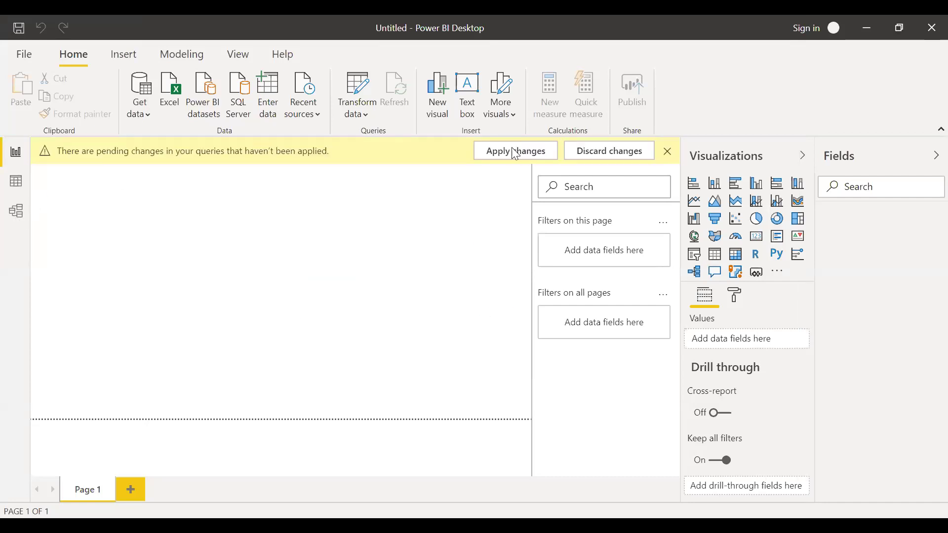
# Apply the pending changes to load Orders and Ratings, then show the model diagram.
pyautogui.click(515, 151)
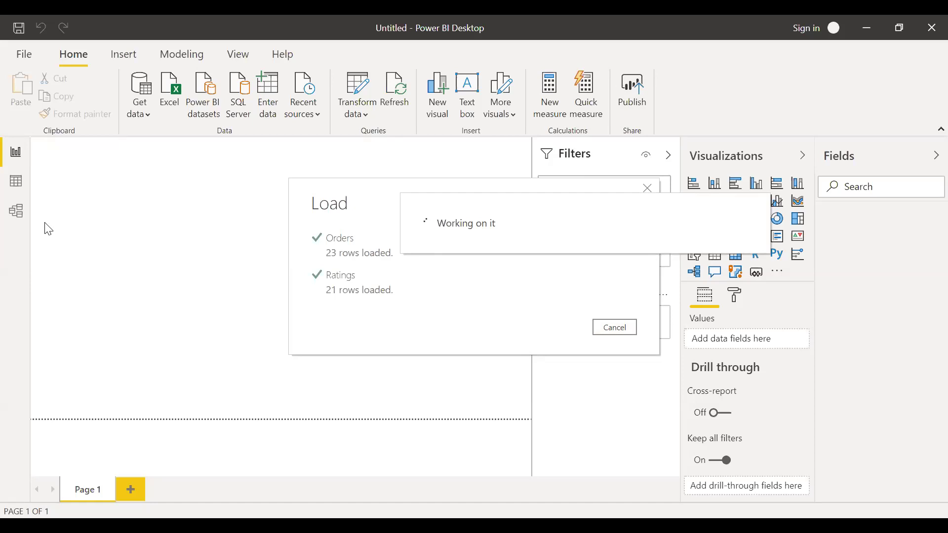
pyautogui.click(14, 224)
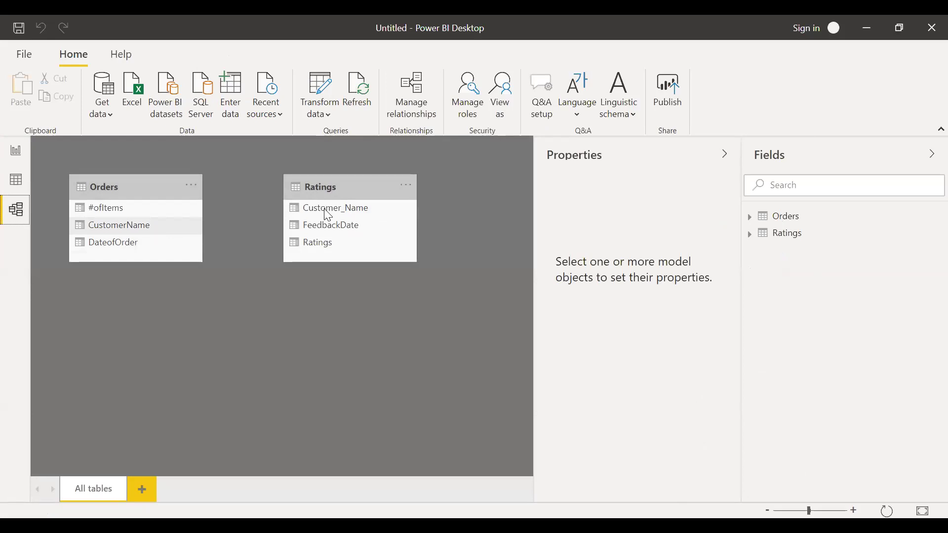
pyautogui.moveTo(120, 226); pyautogui.dragTo(327, 216)
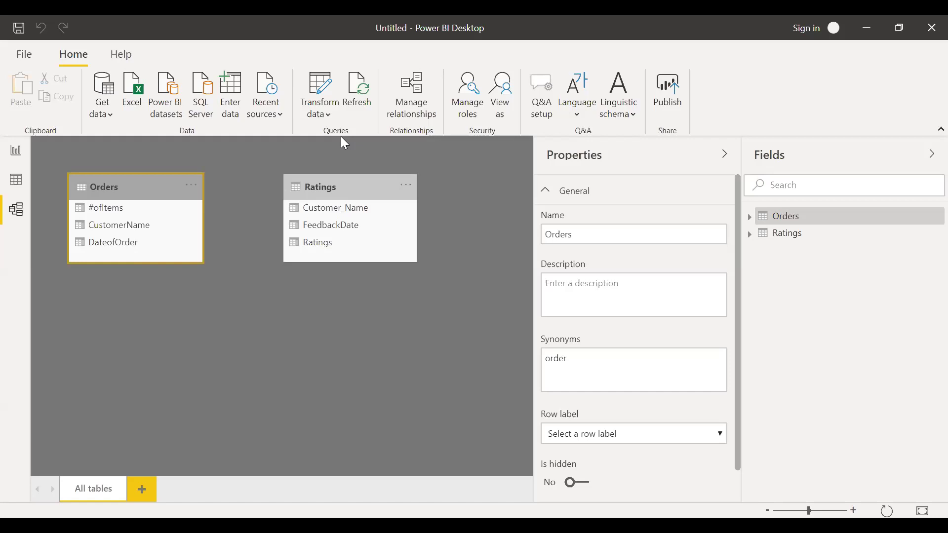
# Drill down the customer name column into a list and open To Table with delimiter None.
pyautogui.press('Up')
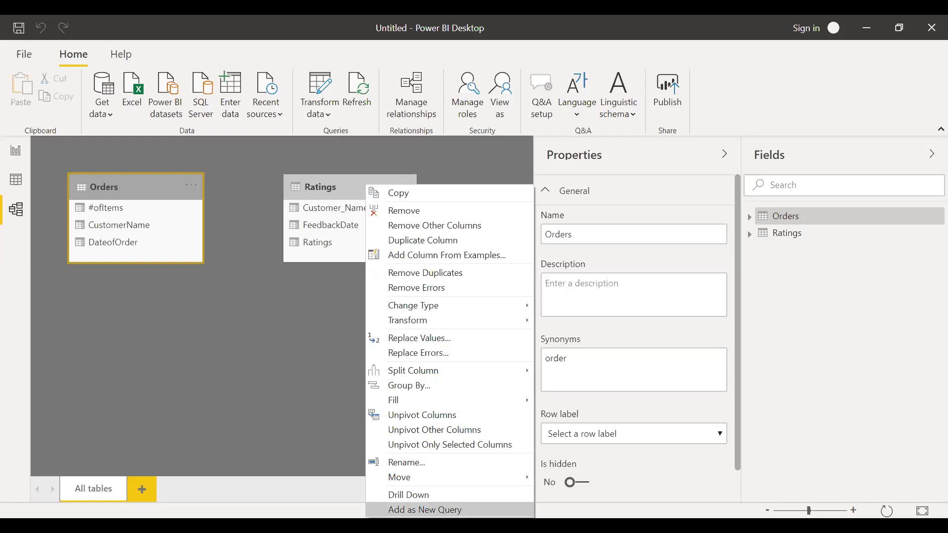
pyautogui.press('Escape')
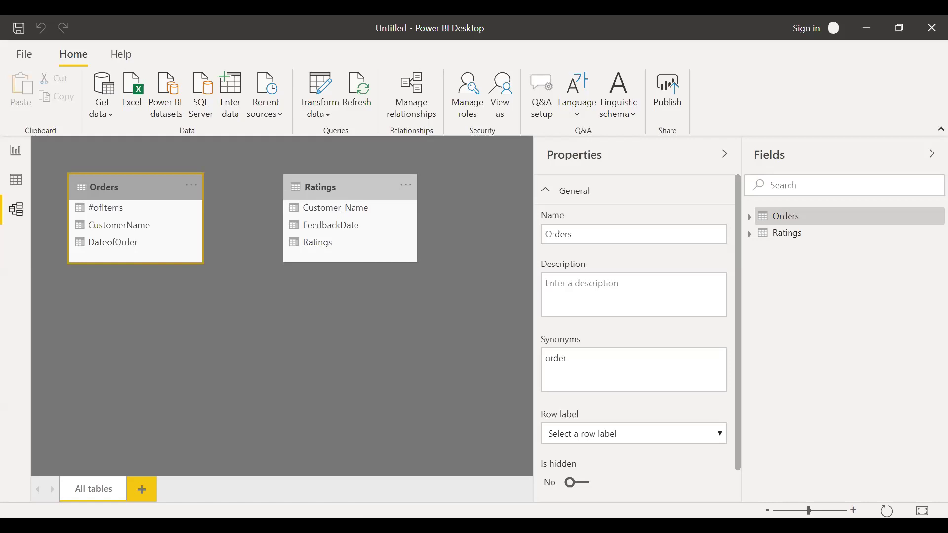
pyautogui.rightClick(373, 187)
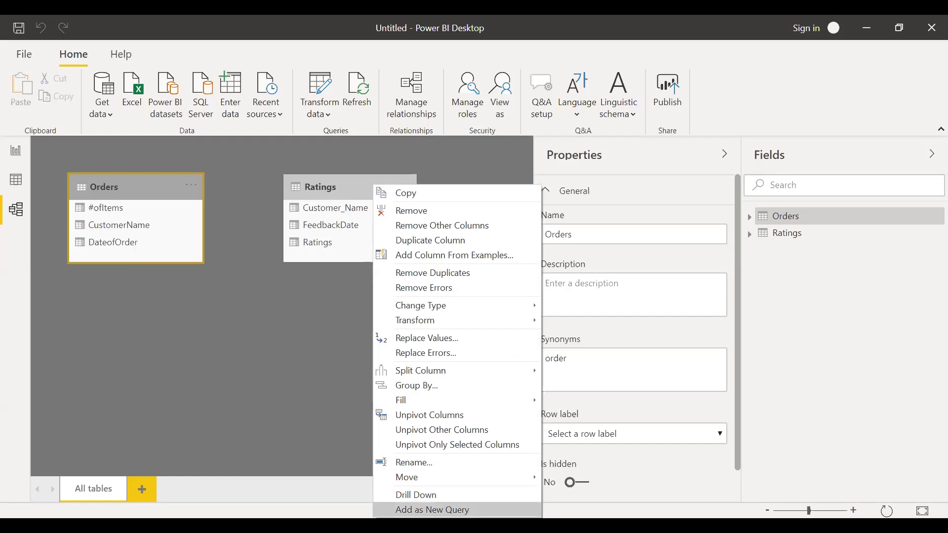
pyautogui.press('Escape')
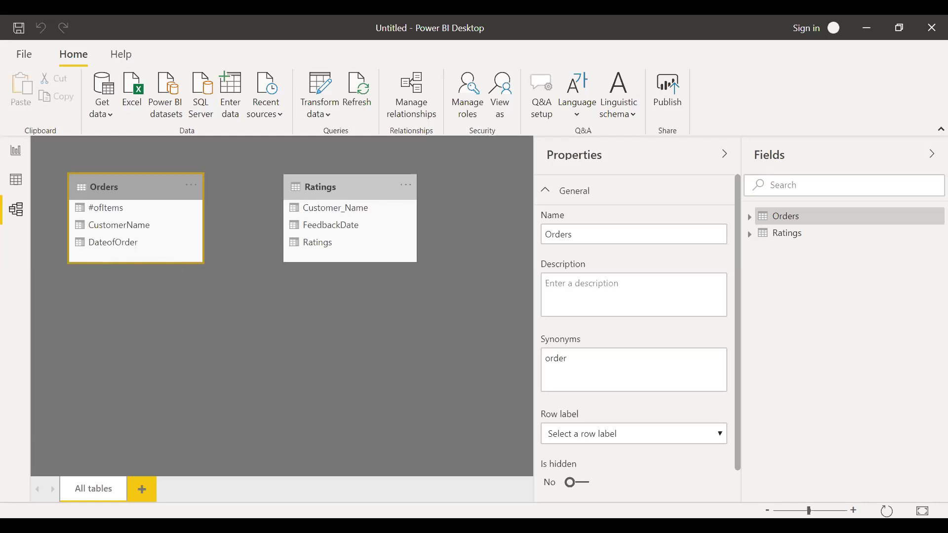
pyautogui.hotkey('shift', 'F10')
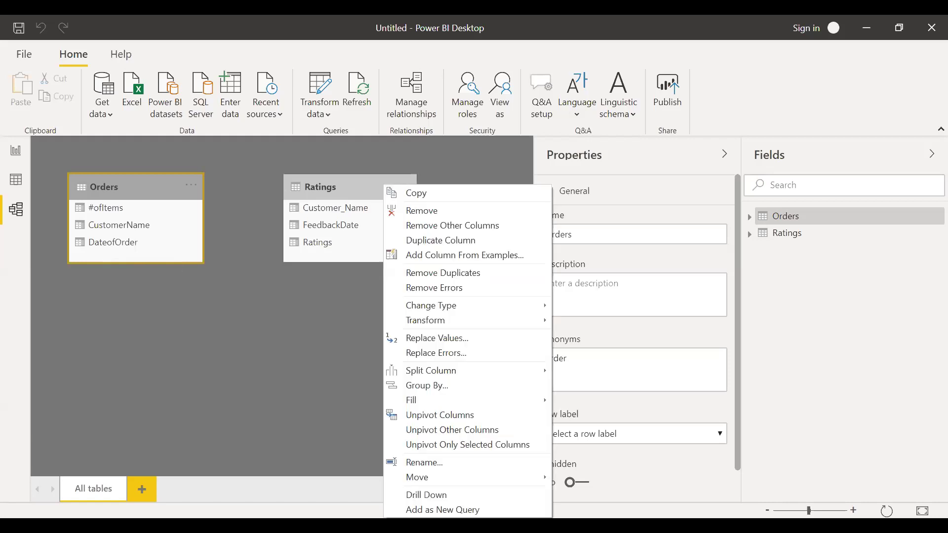
pyautogui.press('Up')
pyautogui.press('Up')
pyautogui.press('Escape')
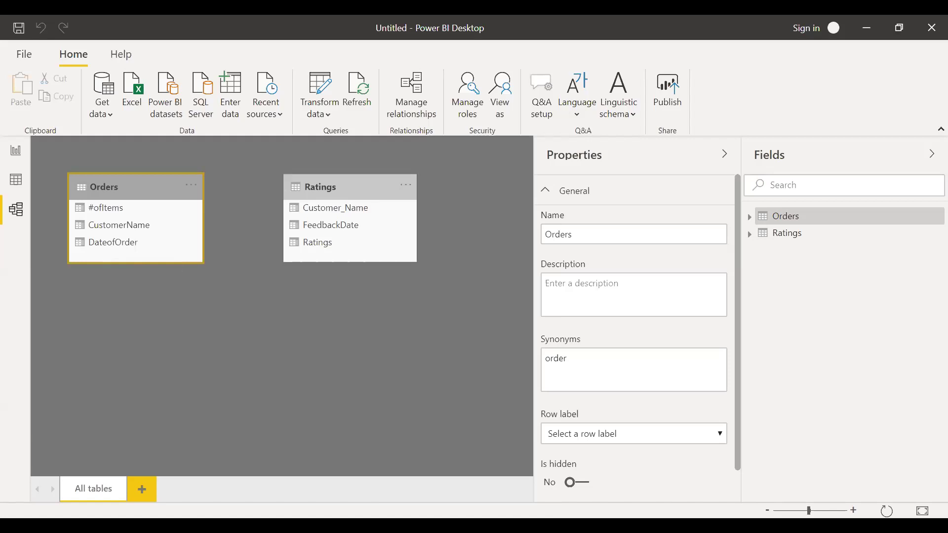
pyautogui.moveTo(335, 208); pyautogui.dragTo(116, 286)
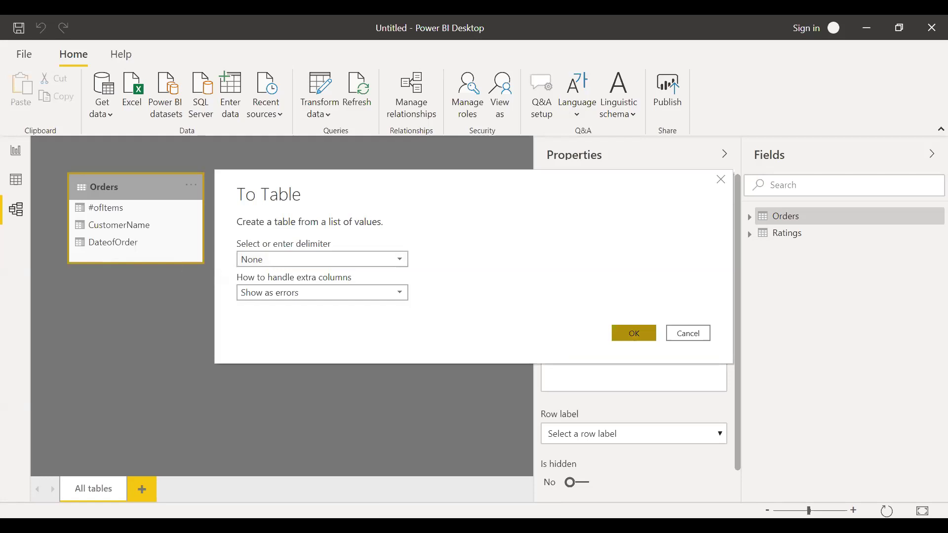
# Confirm the To Table dialog to make the name list a one-column table.
pyautogui.click(634, 333)
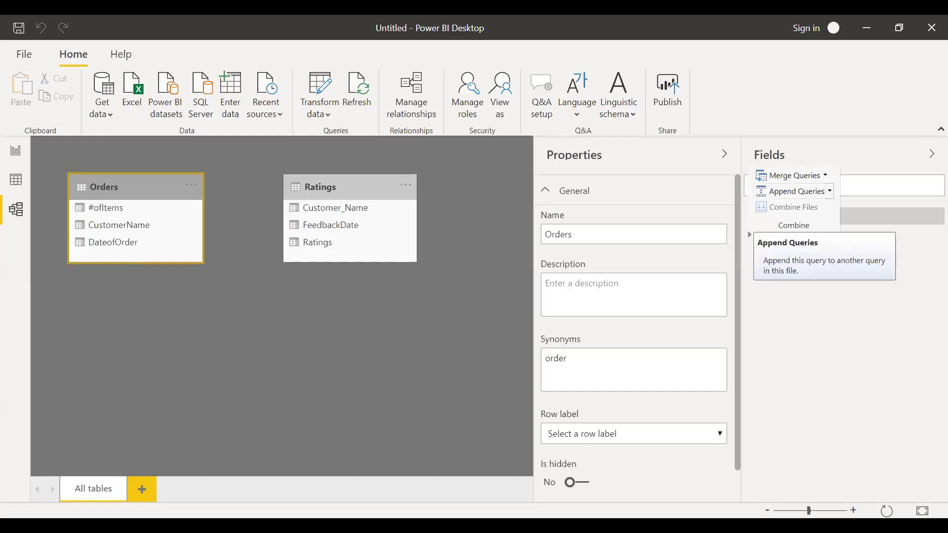
# Append Customer_Name onto the CustomerName query using the Two tables option.
pyautogui.click(792, 191)
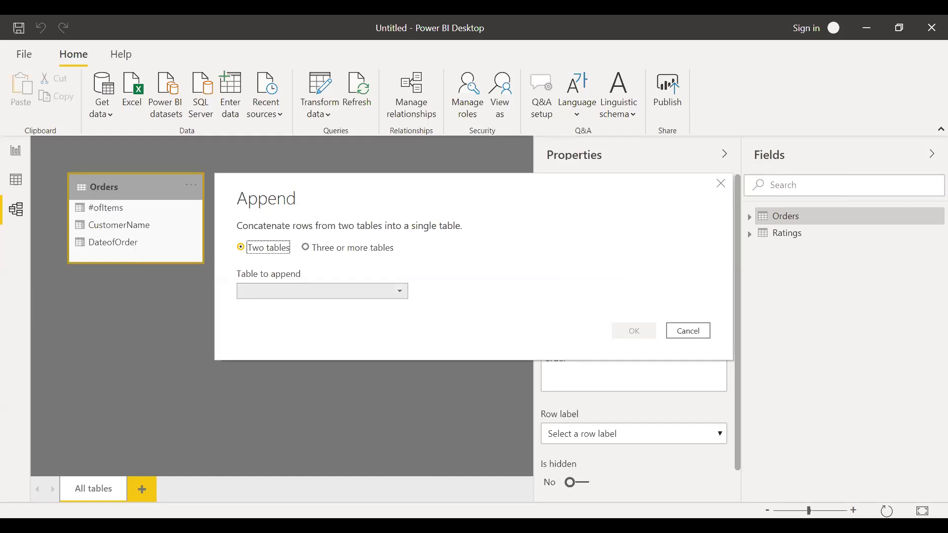
pyautogui.click(322, 292)
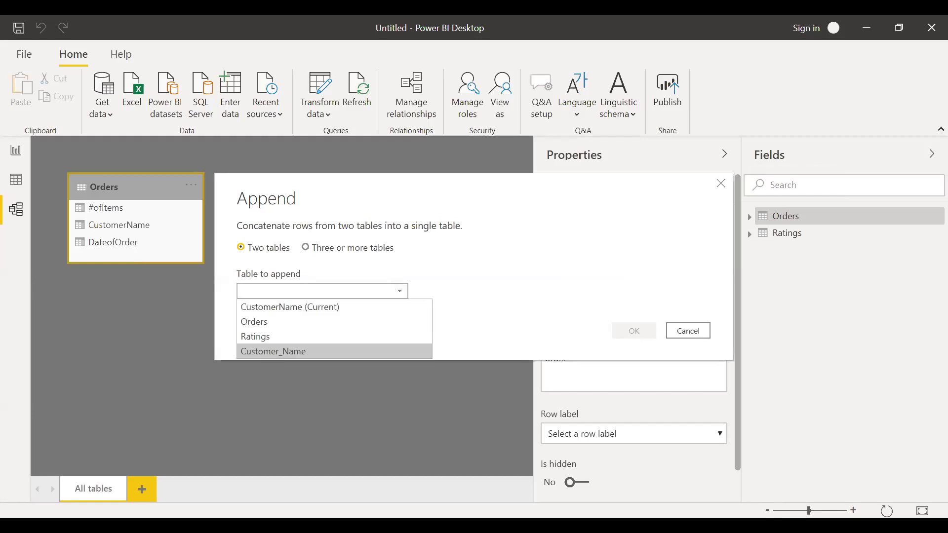
pyautogui.click(296, 352)
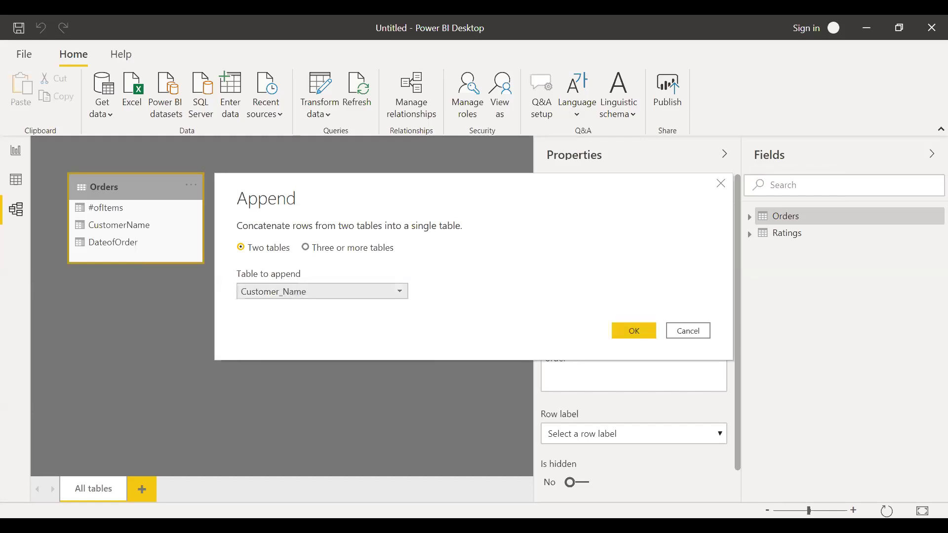
pyautogui.press('Return')
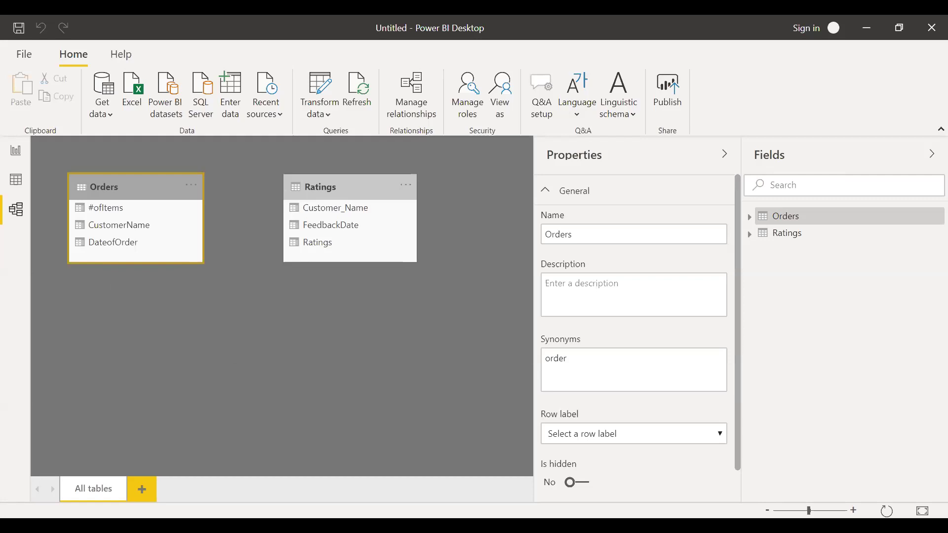
# Apply Remove Duplicates to the combined customer names column.
pyautogui.hotkey('shift', 'F10')
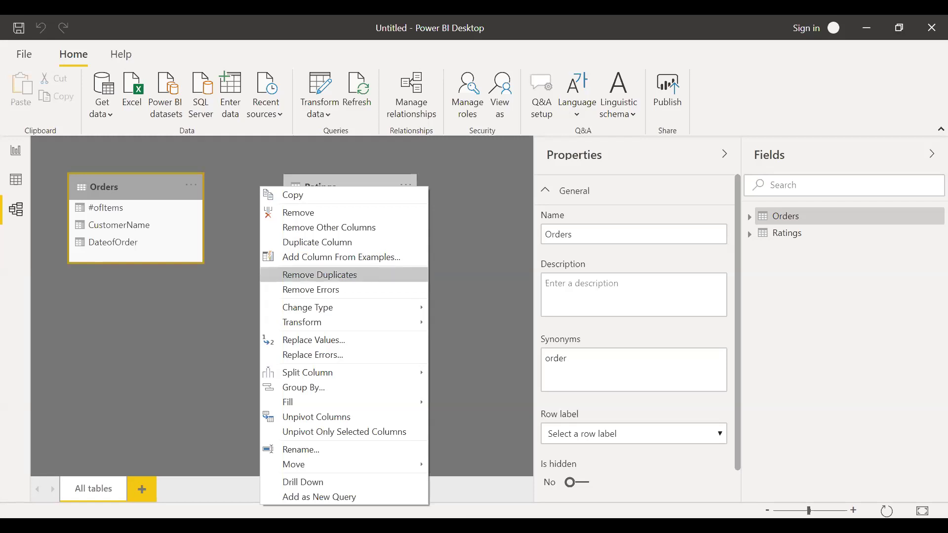
pyautogui.press('Up')
pyautogui.press('Up')
pyautogui.press('Up')
pyautogui.press('Down')
pyautogui.press('Down')
pyautogui.press('Down')
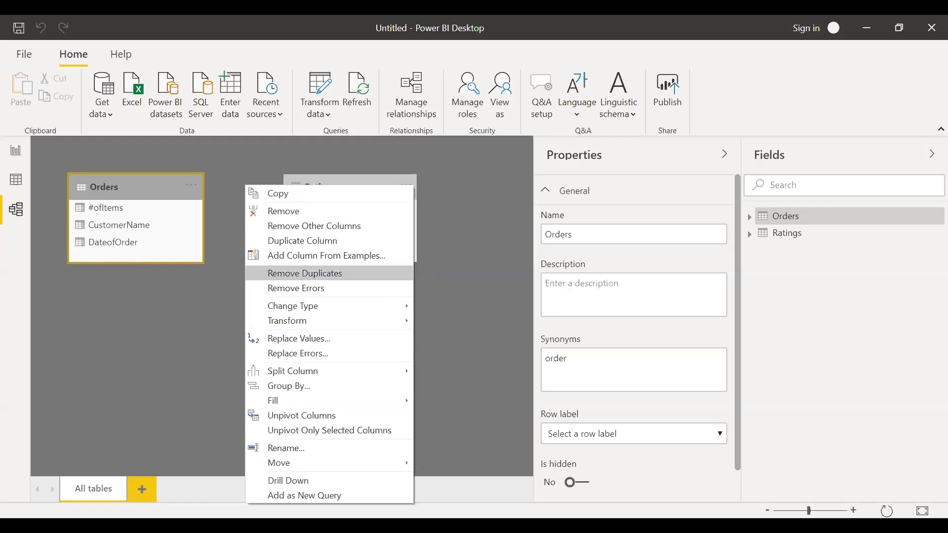
pyautogui.press('Escape')
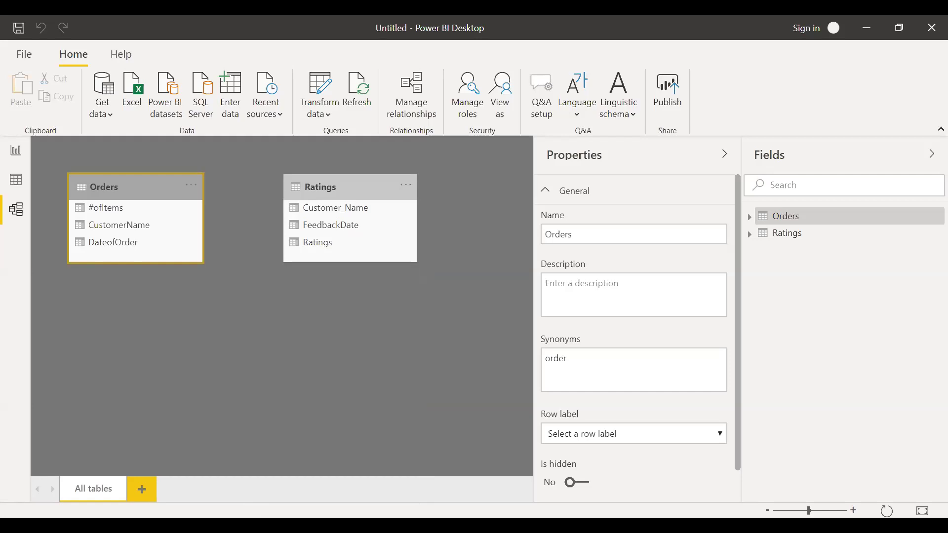
pyautogui.moveTo(335, 208); pyautogui.dragTo(144, 277)
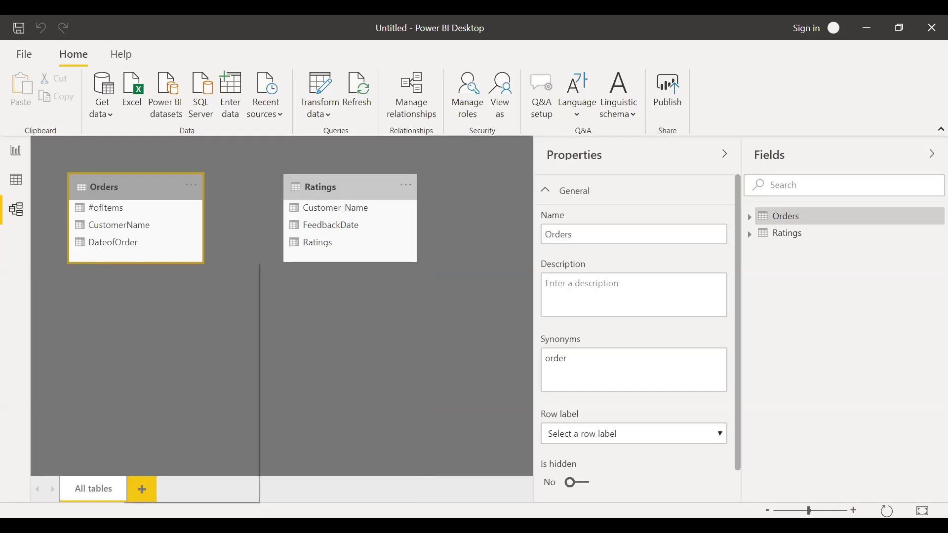
pyautogui.rightClick(121, 261)
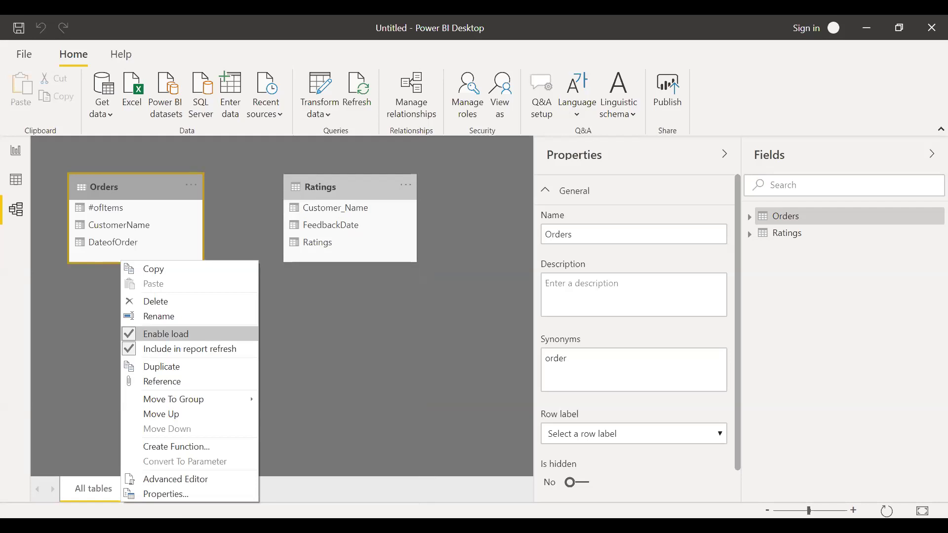
pyautogui.press('Escape')
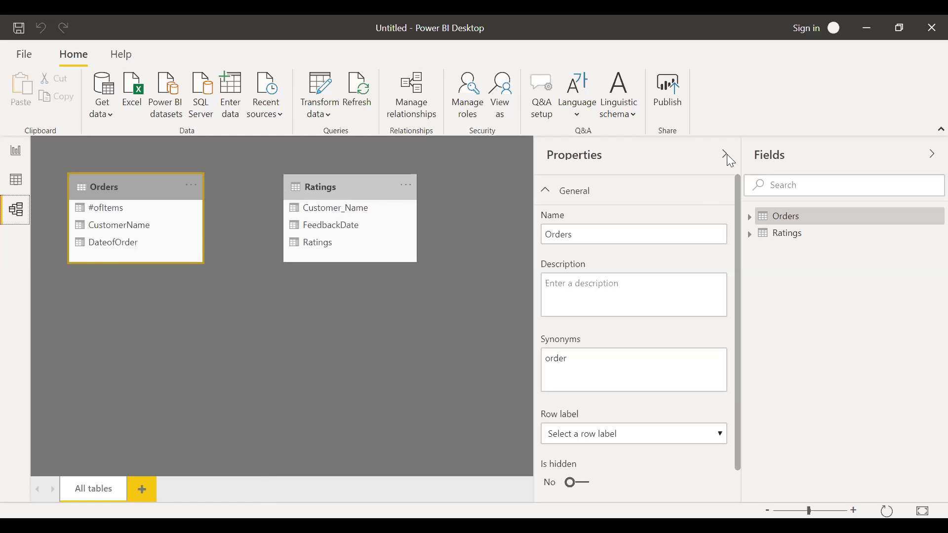
# Load CustomerName into the model and arrange it between Orders and the right-shifted Ratings table.
pyautogui.click(375, 156)
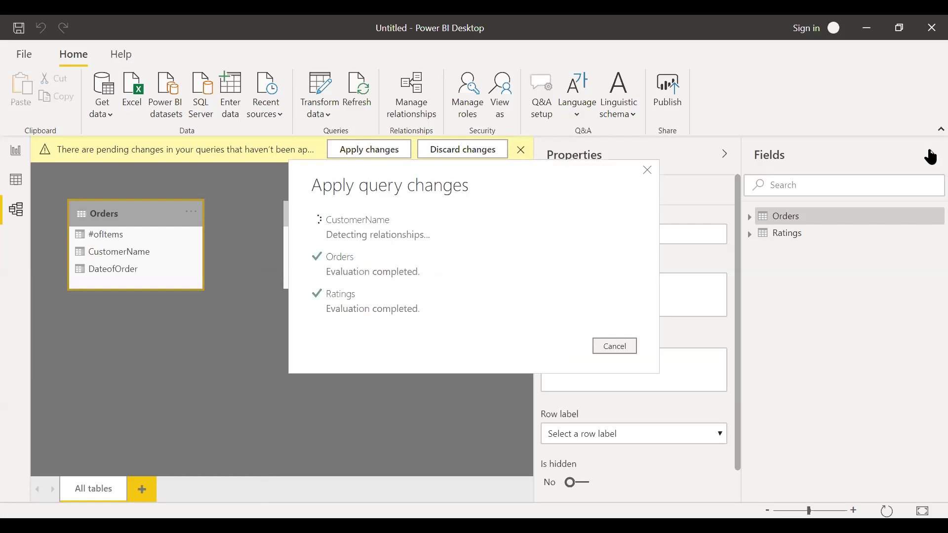
pyautogui.click(932, 158)
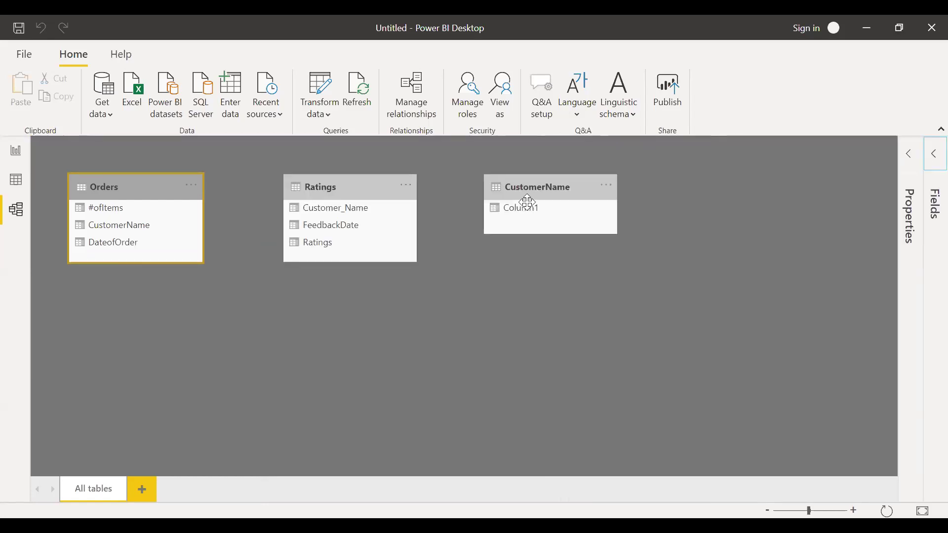
pyautogui.moveTo(528, 208); pyautogui.dragTo(342, 311)
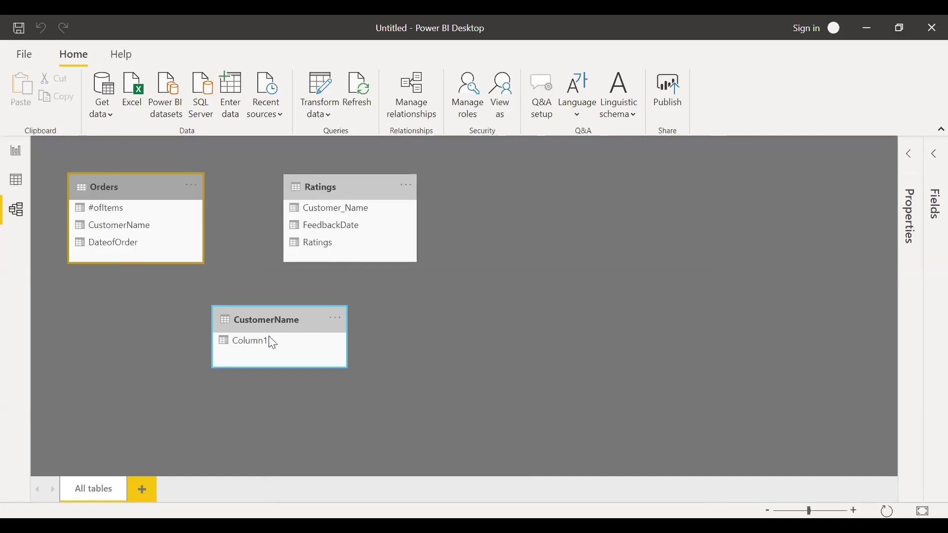
pyautogui.moveTo(359, 188); pyautogui.dragTo(577, 197)
pyautogui.moveTo(325, 214); pyautogui.dragTo(324, 189)
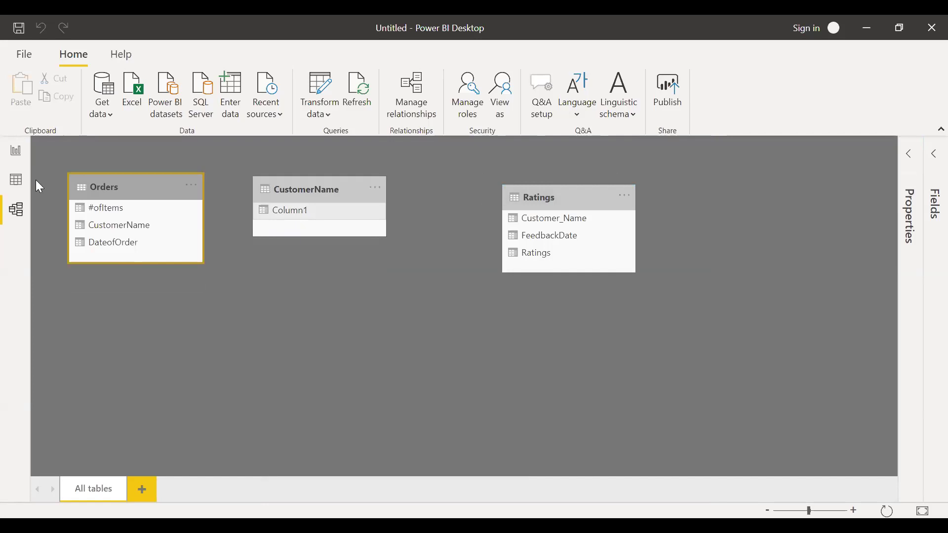
# In Data view, select CustomerName's Column1 and rename it Customer_Key.
pyautogui.press('Tab')
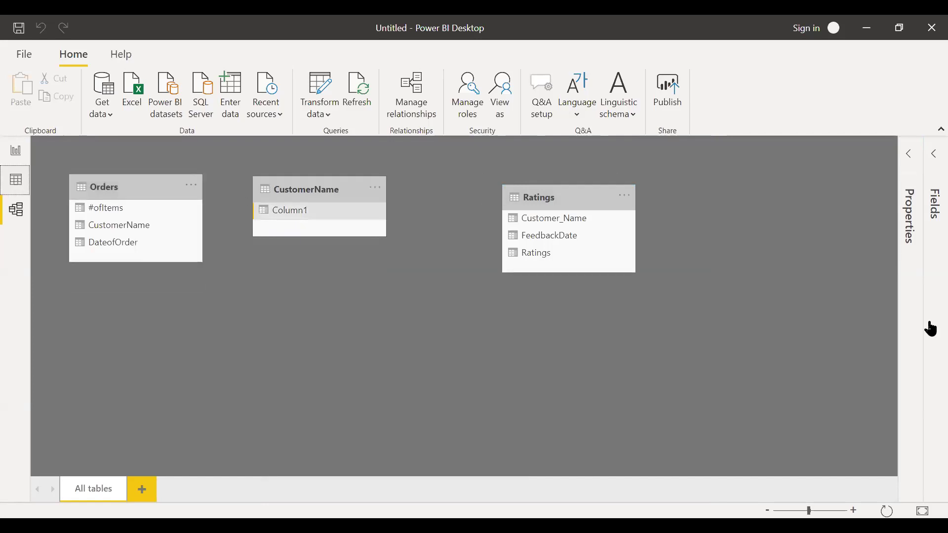
pyautogui.press('Return')
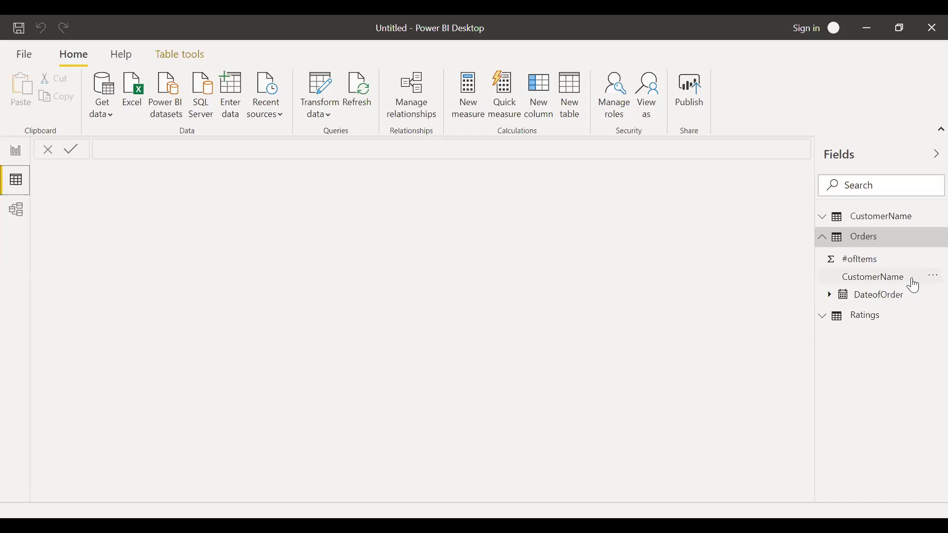
pyautogui.click(824, 220)
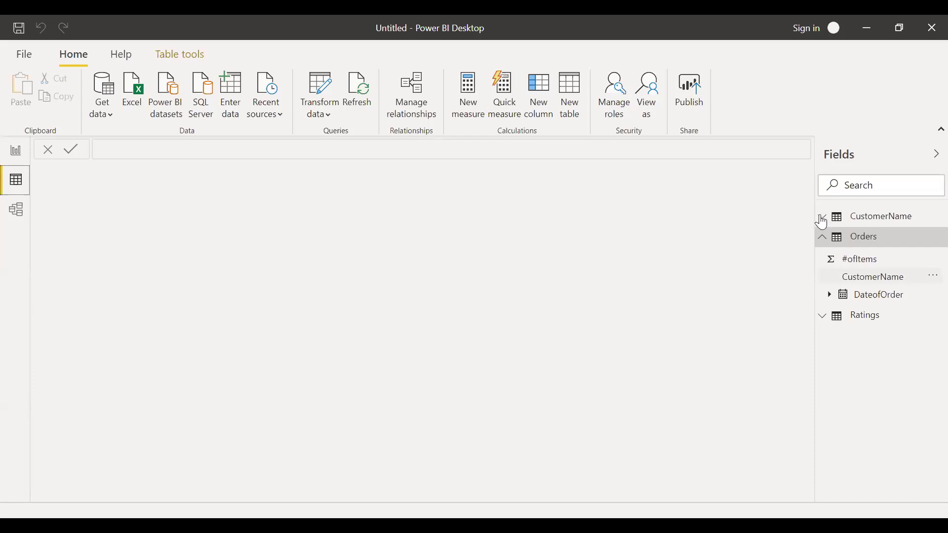
pyautogui.click(861, 242)
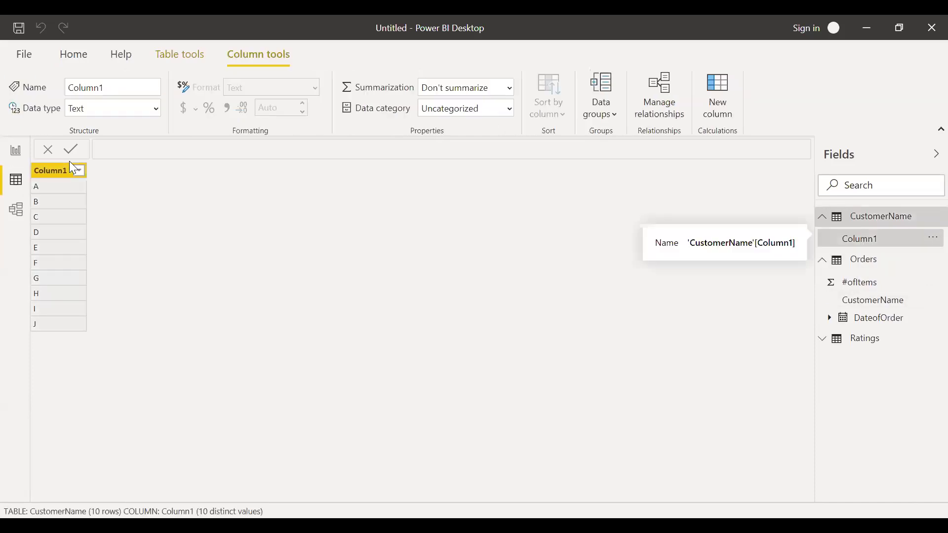
pyautogui.click(66, 173)
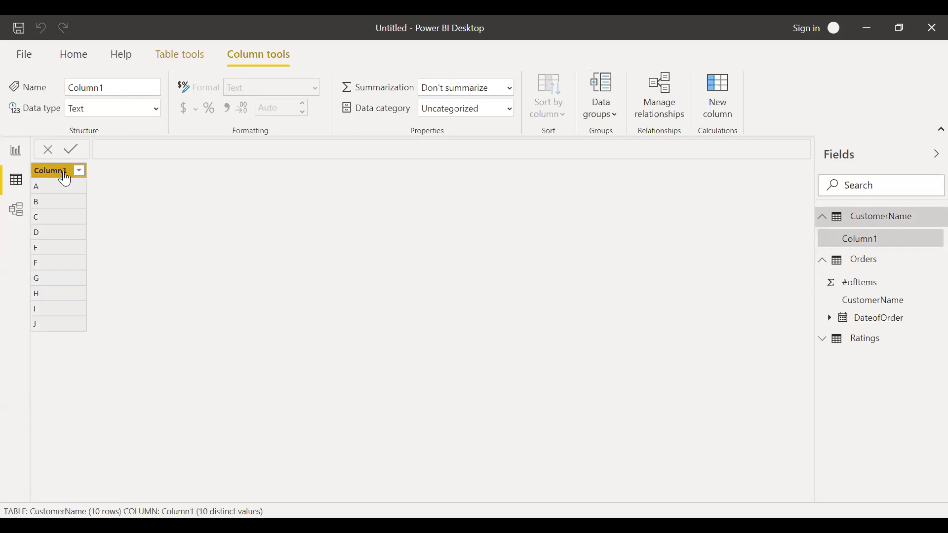
pyautogui.rightClick(65, 173)
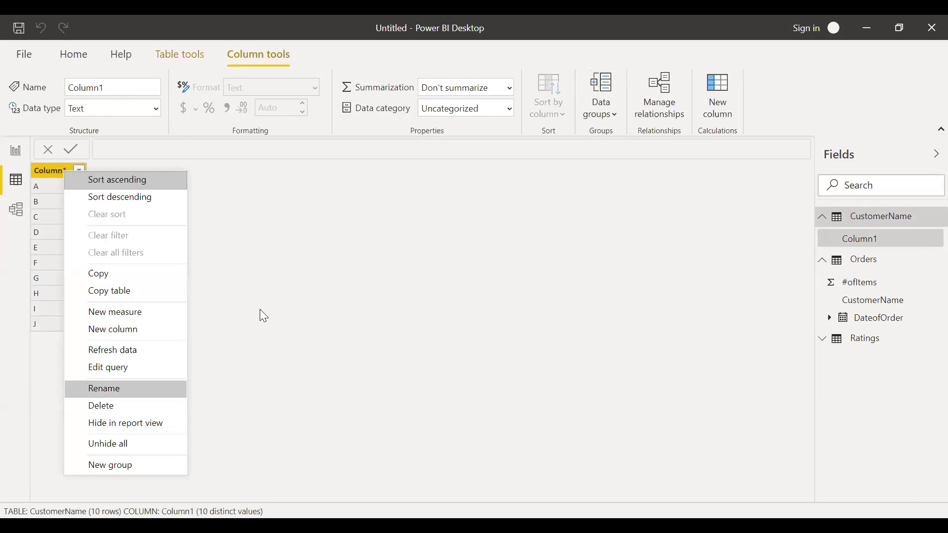
pyautogui.press('Return')
pyautogui.write('Ke')
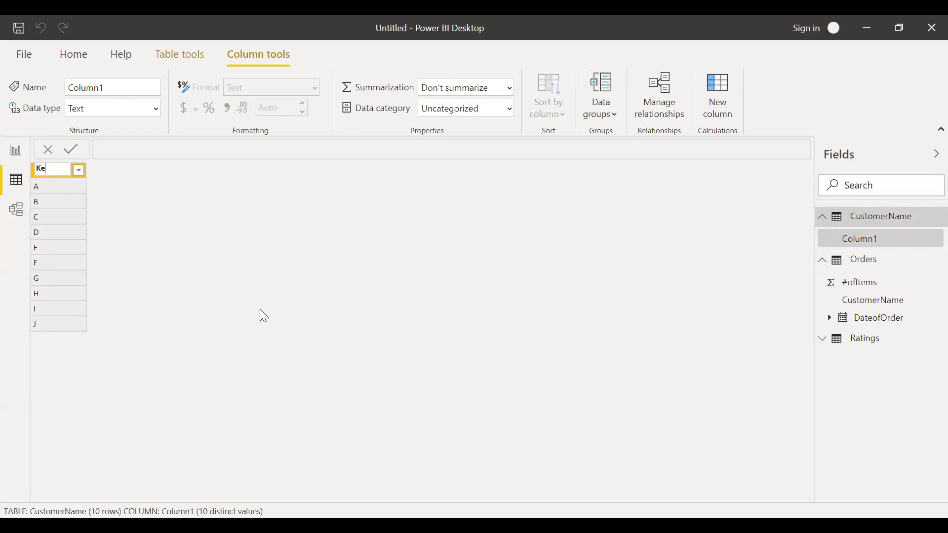
pyautogui.write('y')
pyautogui.write('C')
pyautogui.write('usto')
pyautogui.write('mer')
pyautogui.press('Escape')
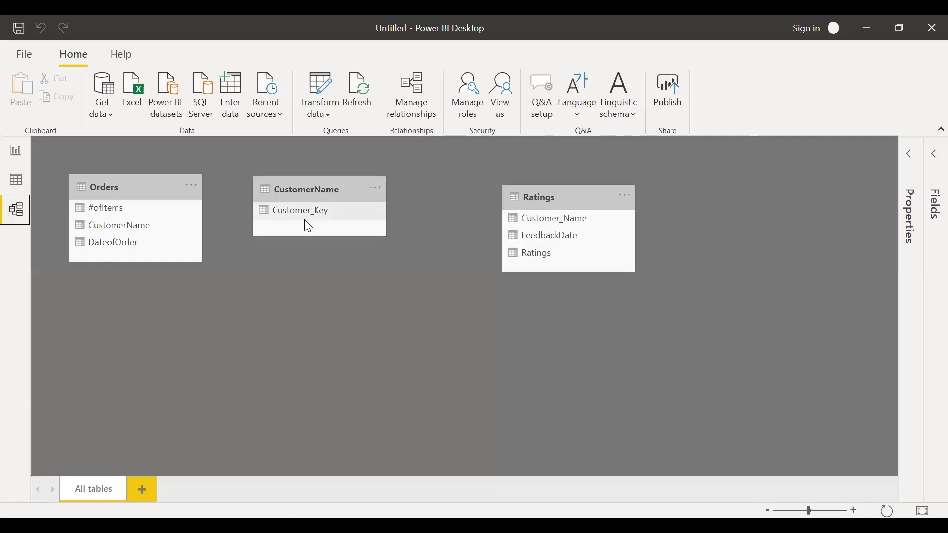
# Relate Orders[CustomerName] and Ratings[Customer_Name] to CustomerName's Customer_Key as one-to-many links.
pyautogui.click(150, 227)
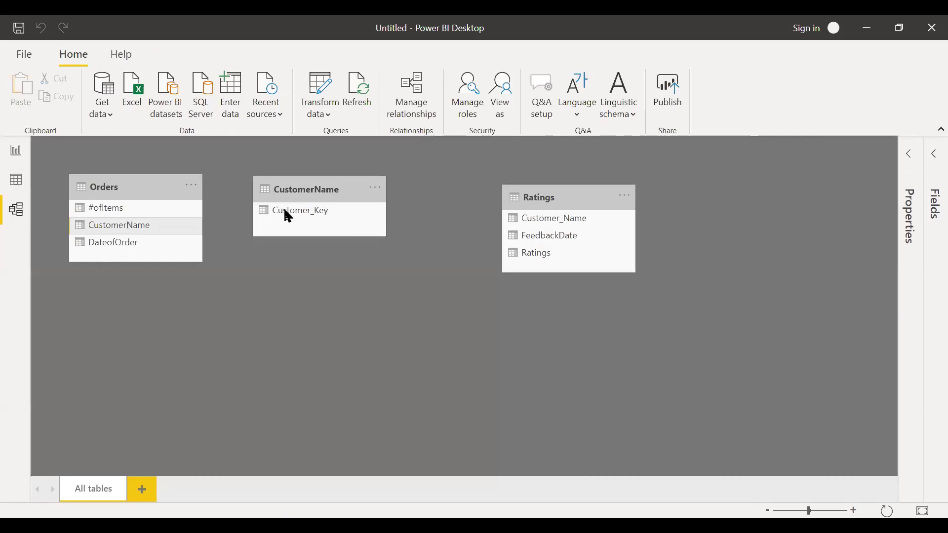
pyautogui.moveTo(284, 211); pyautogui.dragTo(284, 211)
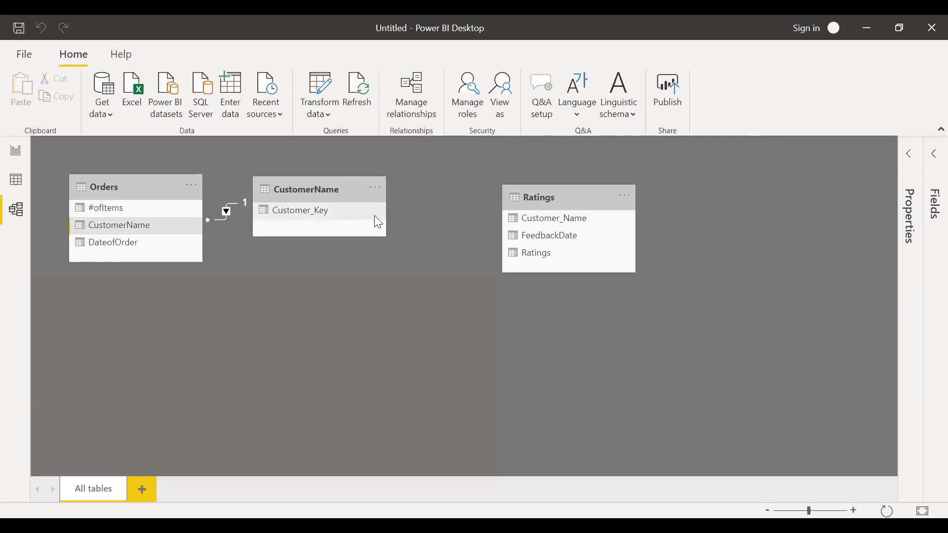
pyautogui.moveTo(375, 217); pyautogui.dragTo(548, 218)
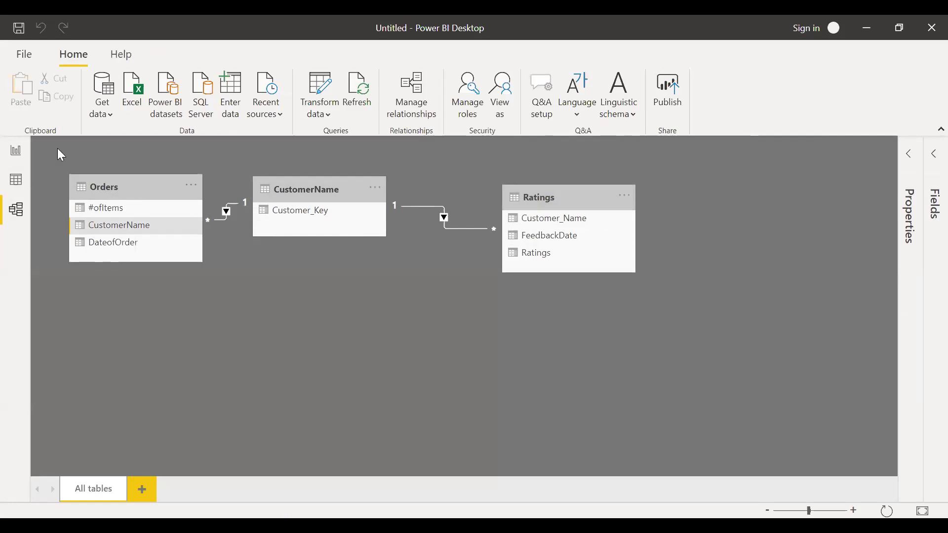
# Place an empty Matrix visual near the centre of the report page.
pyautogui.click(16, 154)
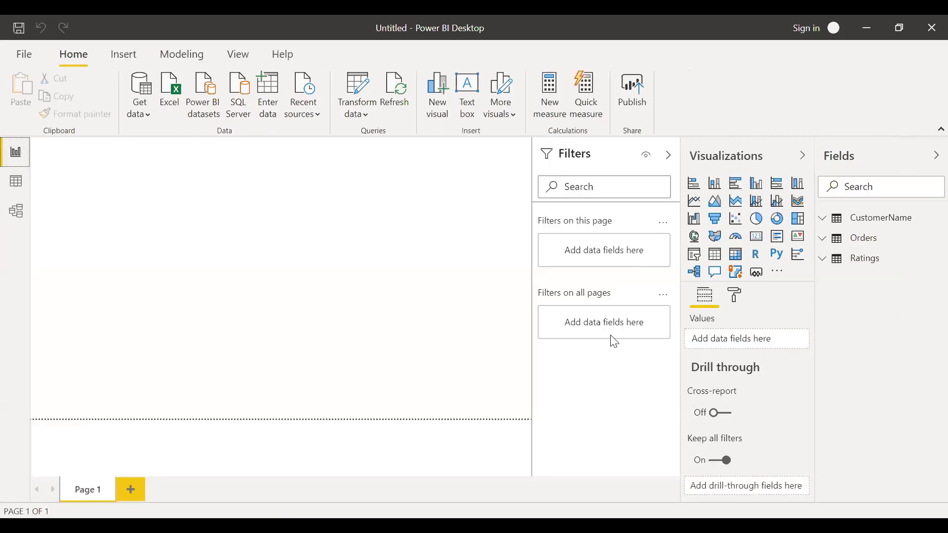
pyautogui.click(736, 262)
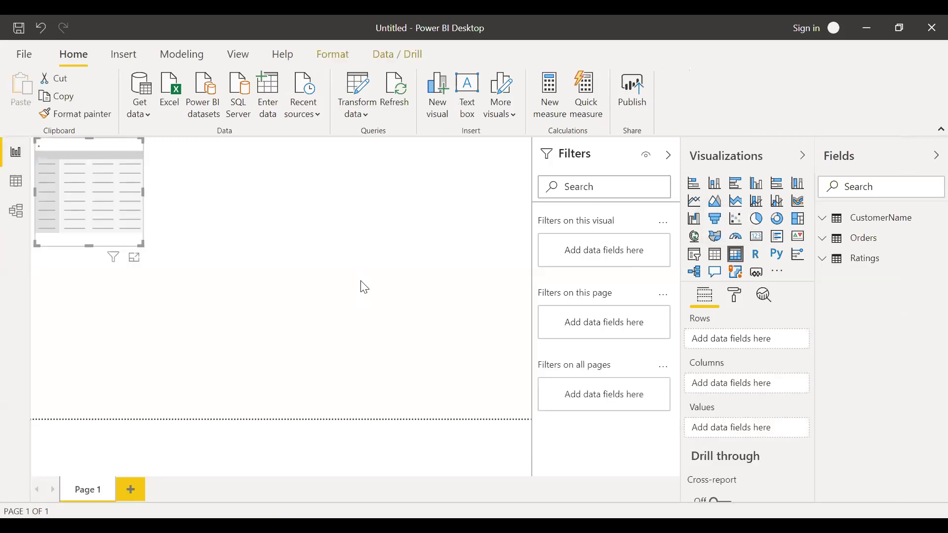
pyautogui.moveTo(65, 242); pyautogui.dragTo(202, 334)
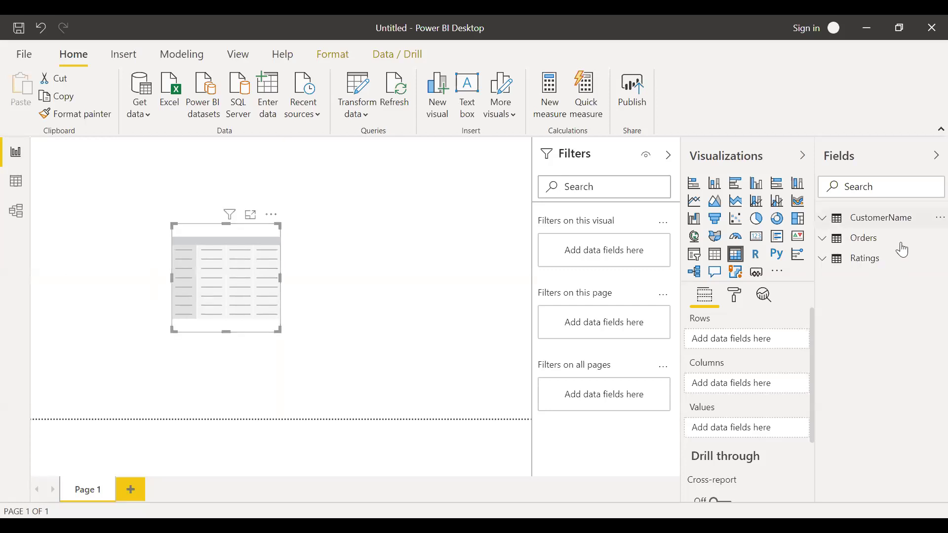
# Fill the matrix with Customer_Key as rows and #ofItems and Ratings as values.
pyautogui.click(884, 219)
pyautogui.moveTo(905, 250); pyautogui.dragTo(766, 345)
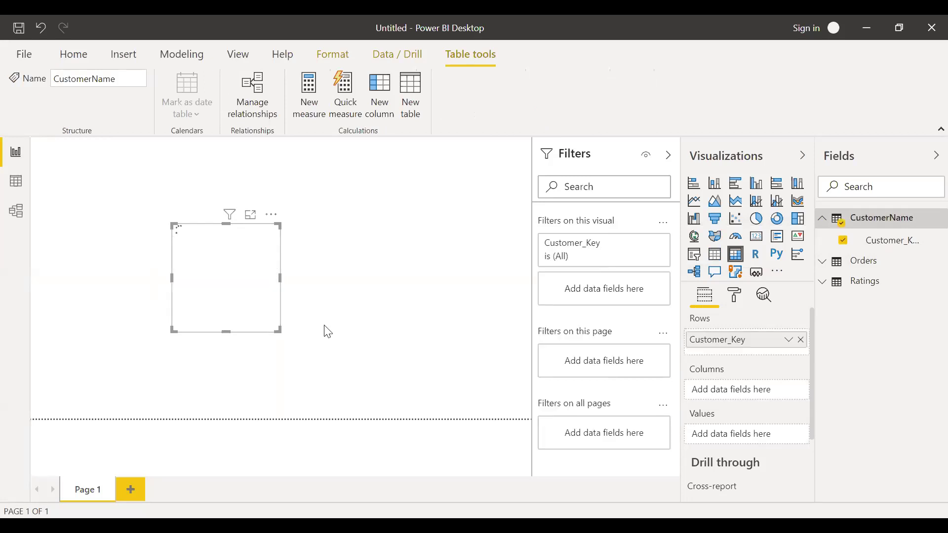
pyautogui.click(822, 262)
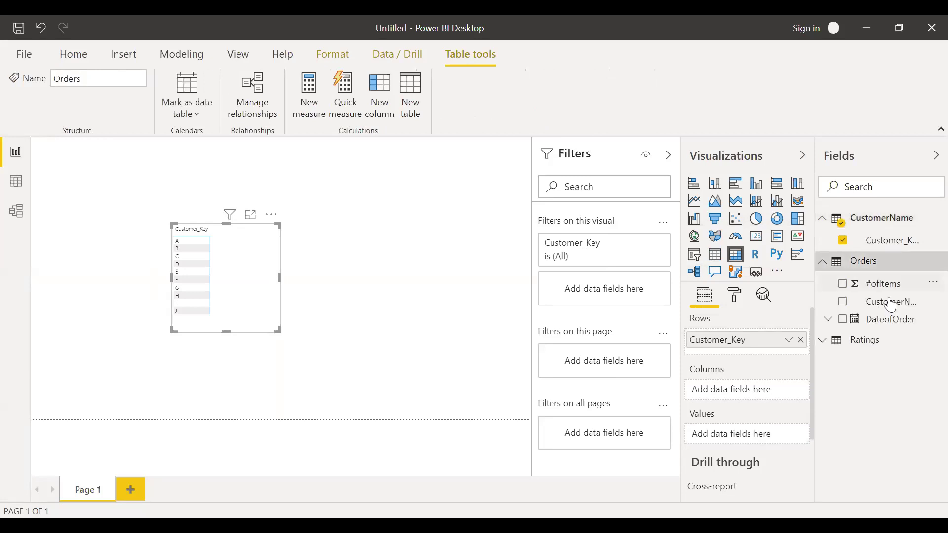
pyautogui.moveTo(764, 351); pyautogui.dragTo(743, 436)
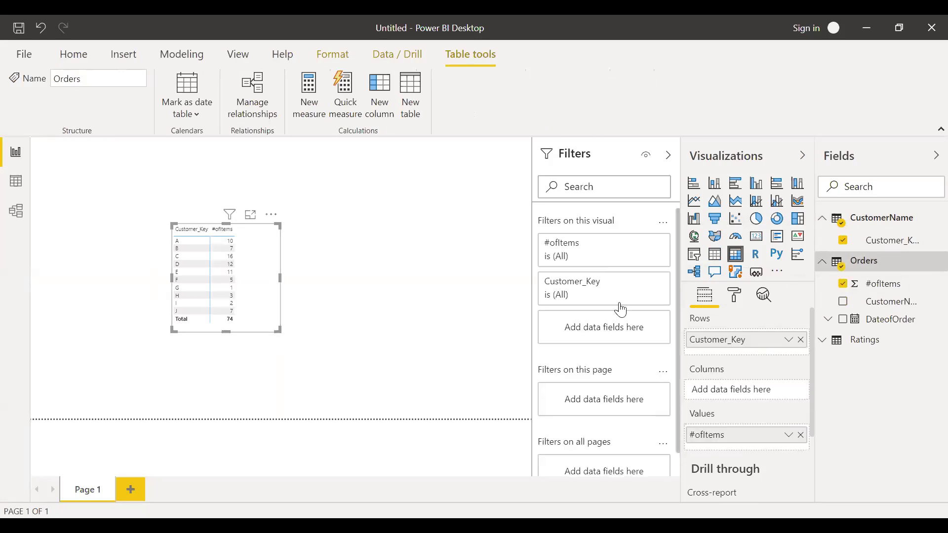
pyautogui.click(823, 347)
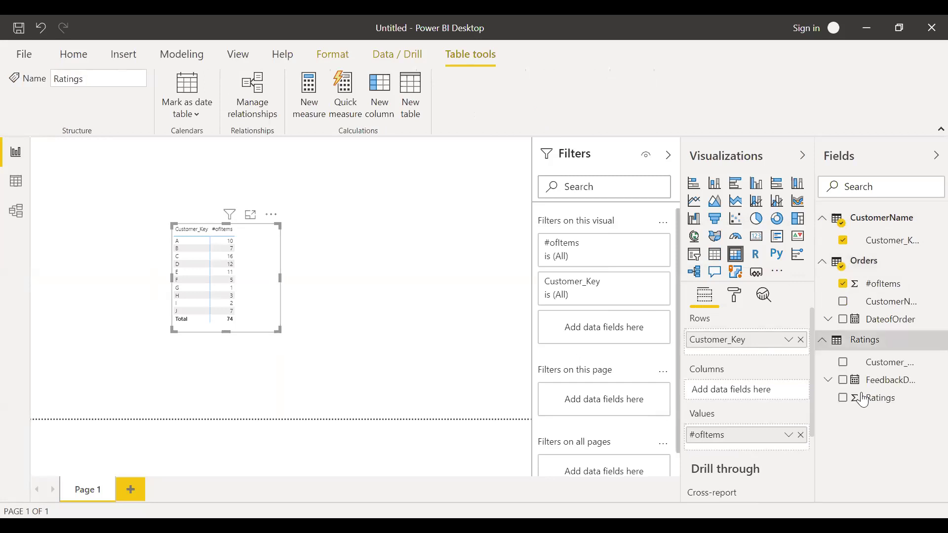
pyautogui.moveTo(875, 405); pyautogui.dragTo(732, 446)
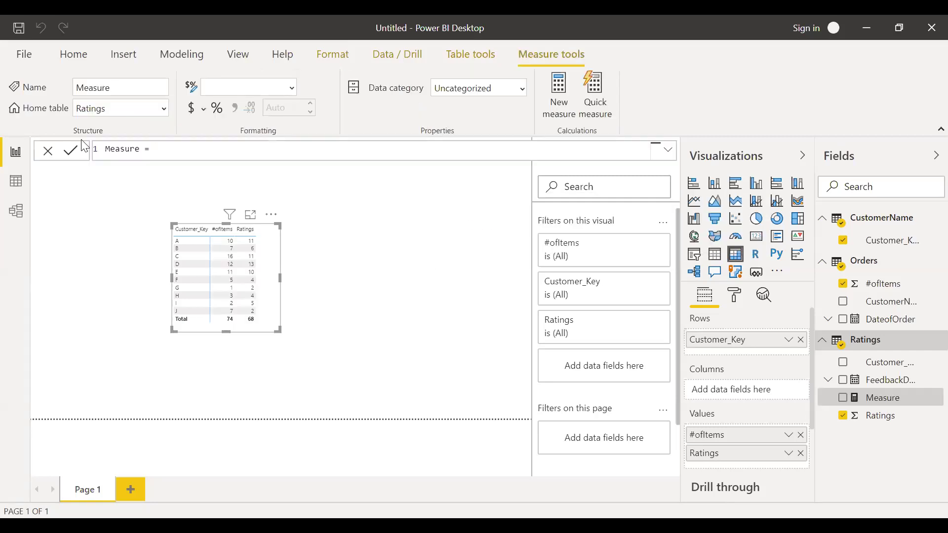
# Define the new measure as AvgRatings = AVERAGE(Ratings[Ratings]) and commit it.
pyautogui.hotkey('ctrl', 'a')
pyautogui.write('AvgRatings = aver')
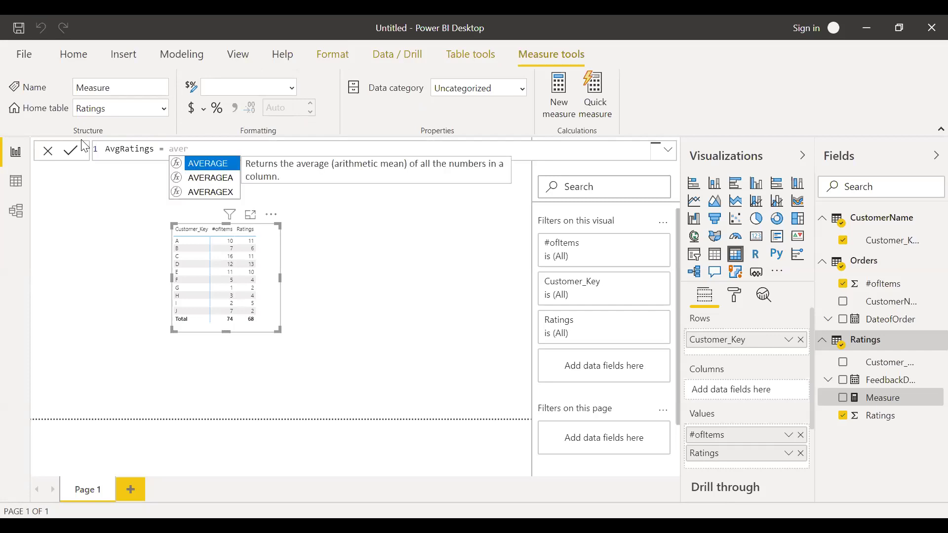
pyautogui.press('Tab')
pyautogui.press('Down')
pyautogui.press('Down')
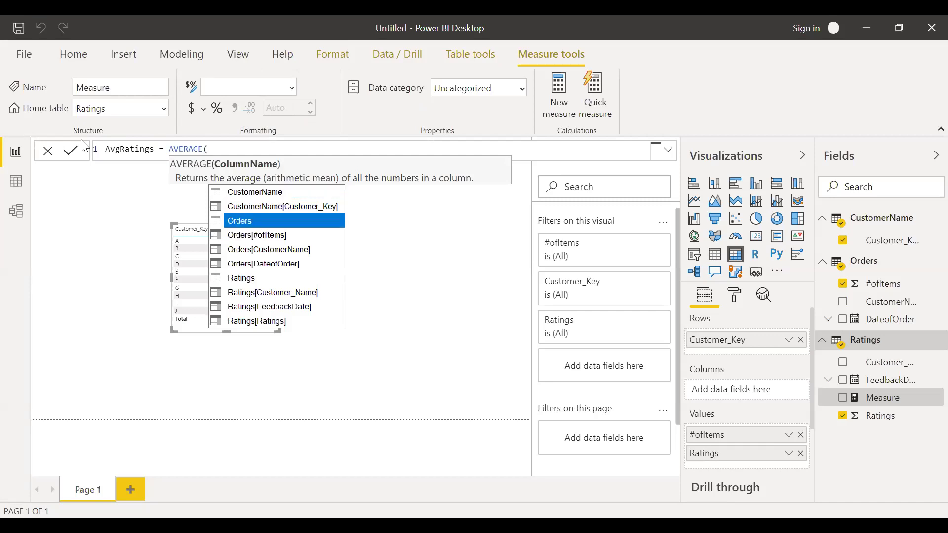
pyautogui.press('Down')
pyautogui.press('Down')
pyautogui.press('Down')
pyautogui.press('Down')
pyautogui.press('Down')
pyautogui.press('Down')
pyautogui.press('Down')
pyautogui.press('Tab')
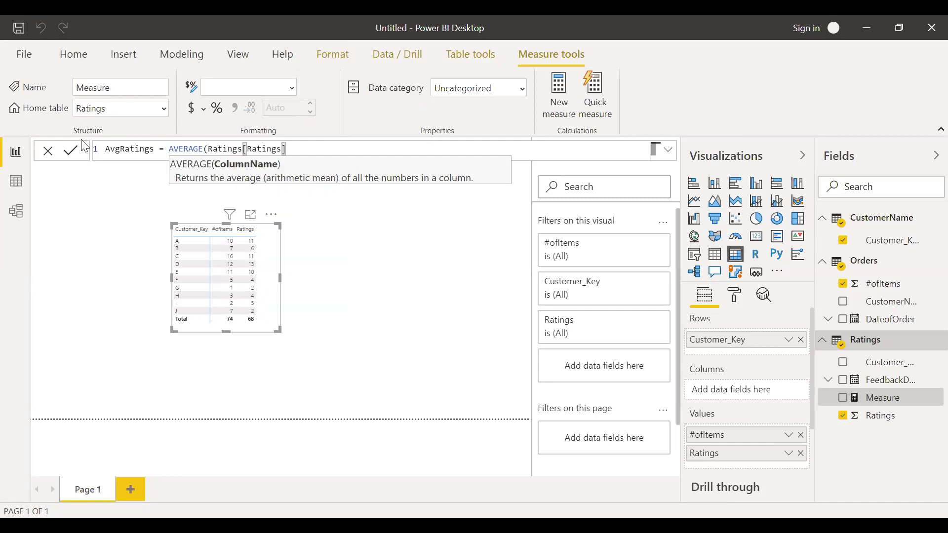
pyautogui.write(')')
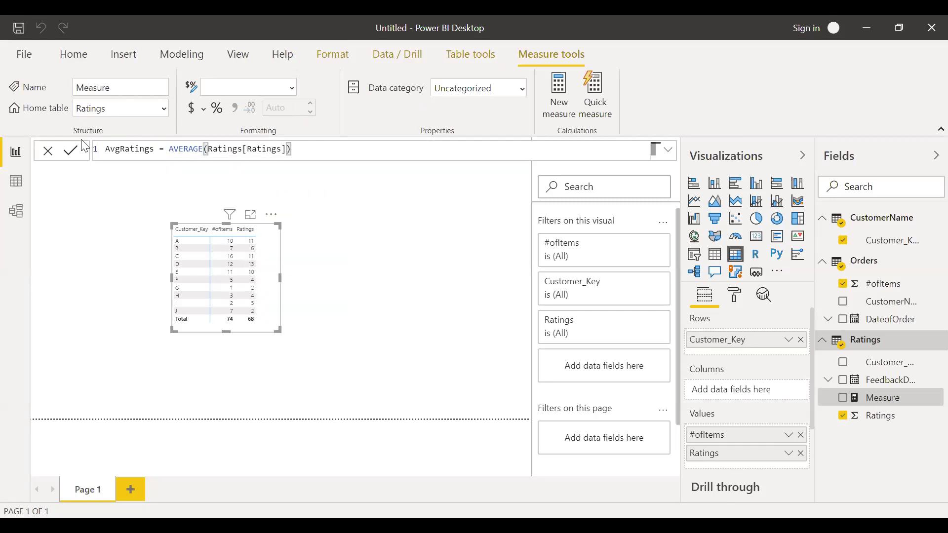
pyautogui.click(82, 142)
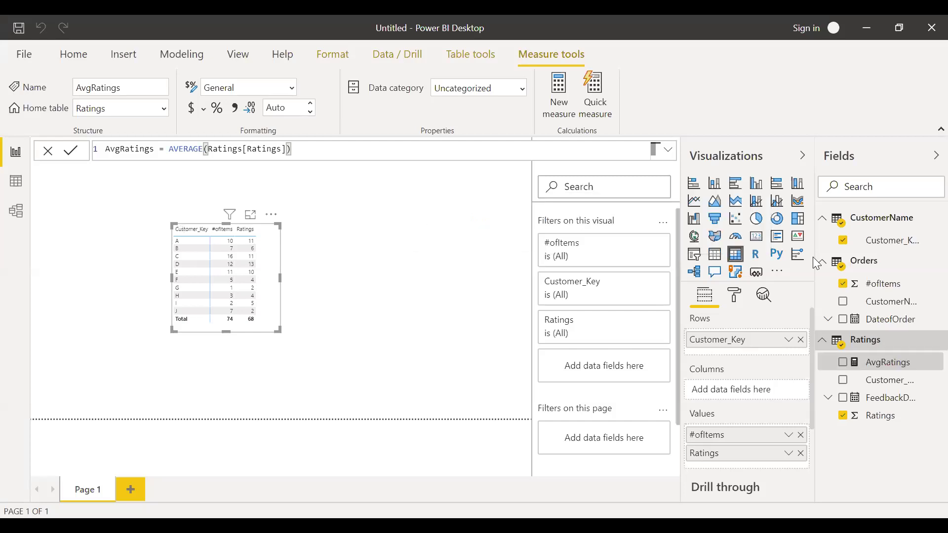
# Add AvgRatings to the widened matrix and check averages of 5.00 for customer I and 3.67 for A.
pyautogui.click(845, 364)
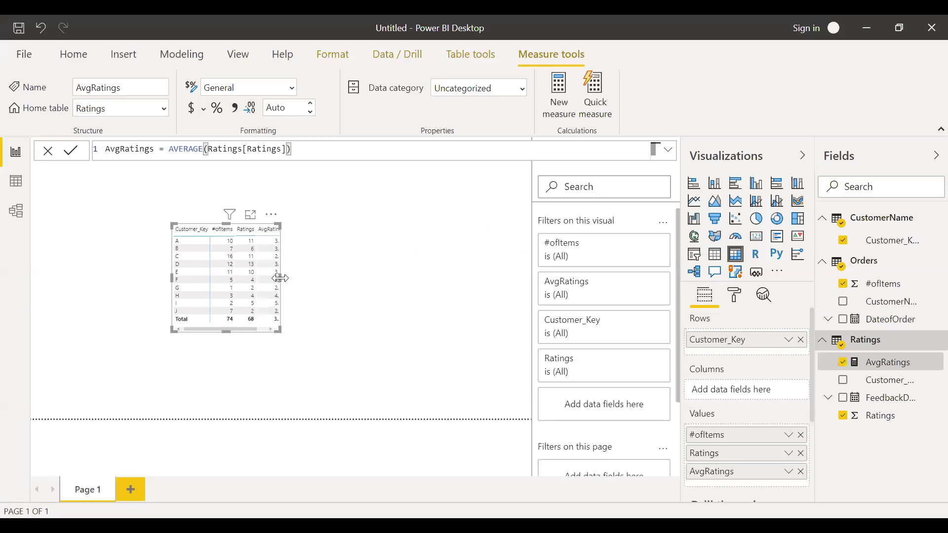
pyautogui.moveTo(280, 279); pyautogui.dragTo(328, 283)
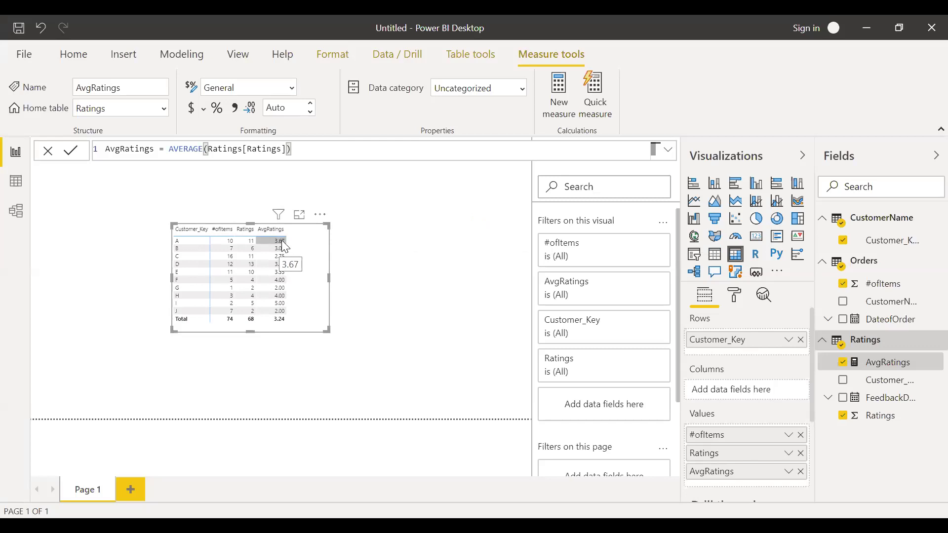
pyautogui.click(181, 302)
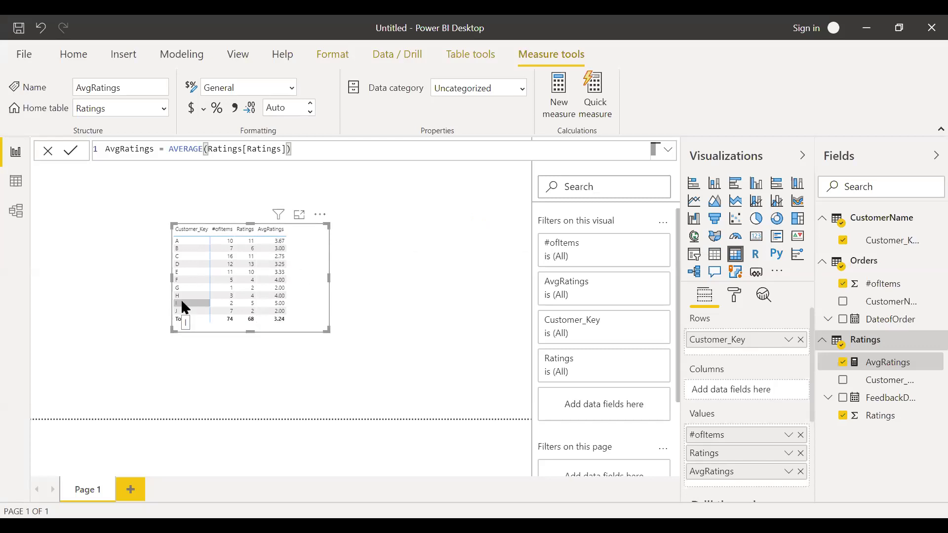
pyautogui.click(280, 304)
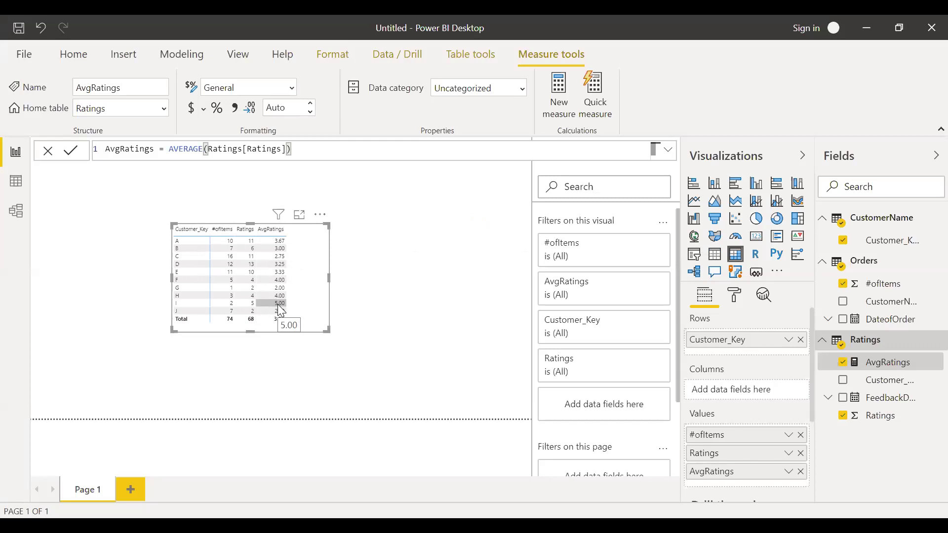
pyautogui.click(188, 230)
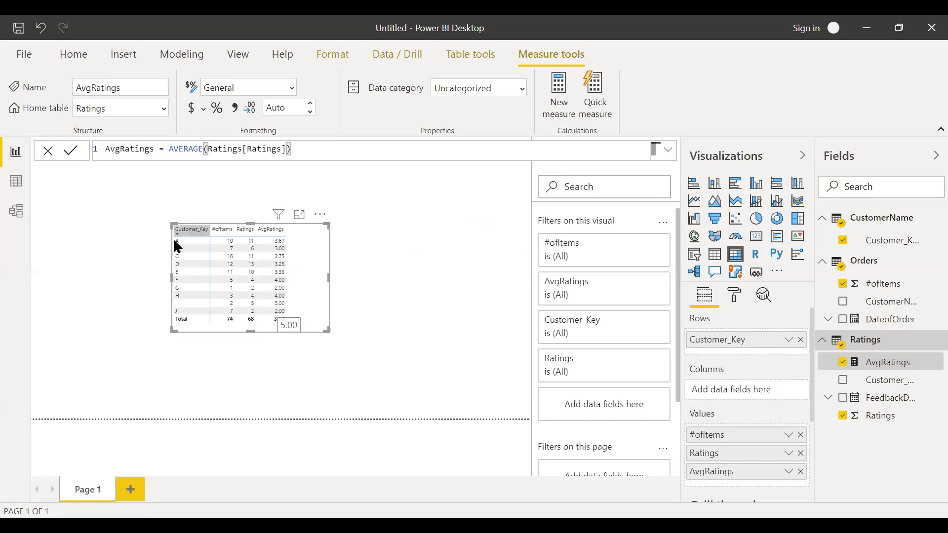
pyautogui.click(279, 242)
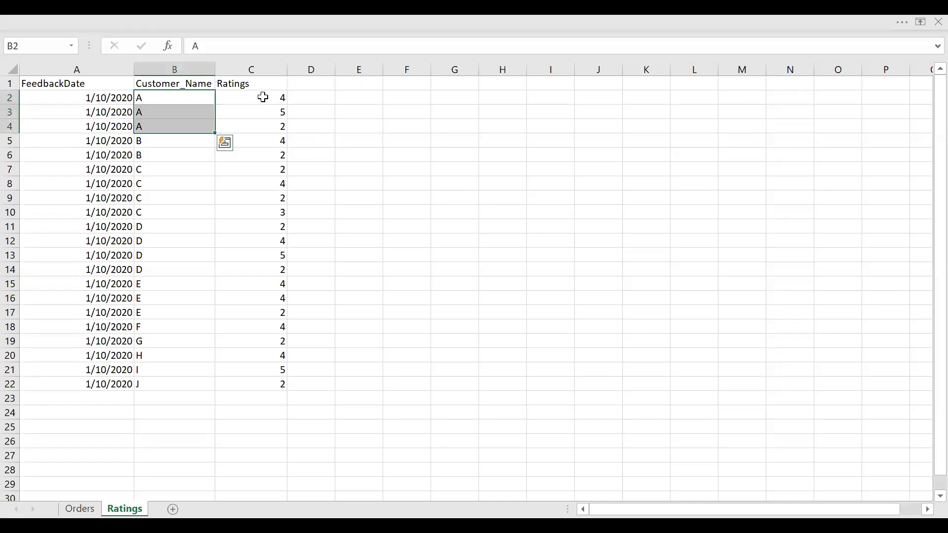
# Enter =AVERAGE(C2:C4) in E4 (3.666667), then check customer I's single rating of 5 in C21.
pyautogui.doubleClick(368, 127)
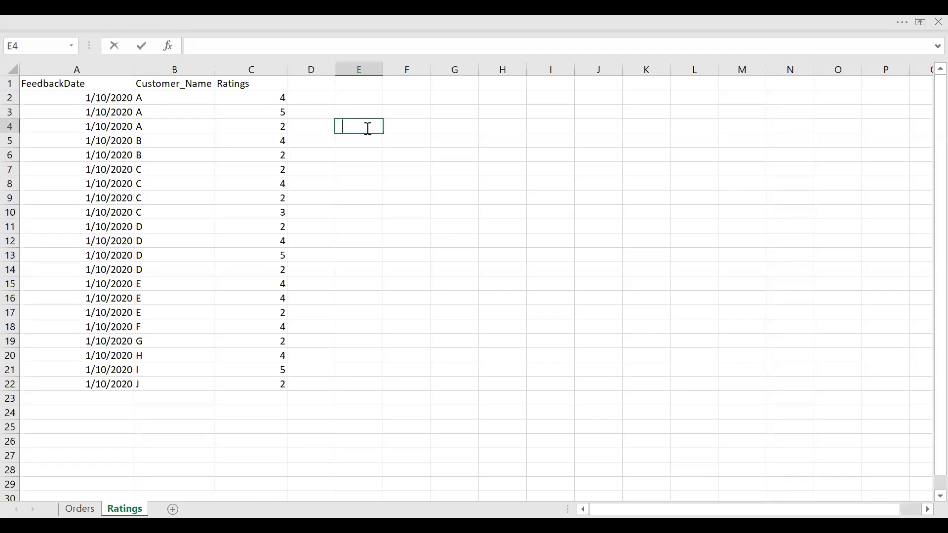
pyautogui.write('=AVERAGE(C2:C4)')
pyautogui.press('Return')
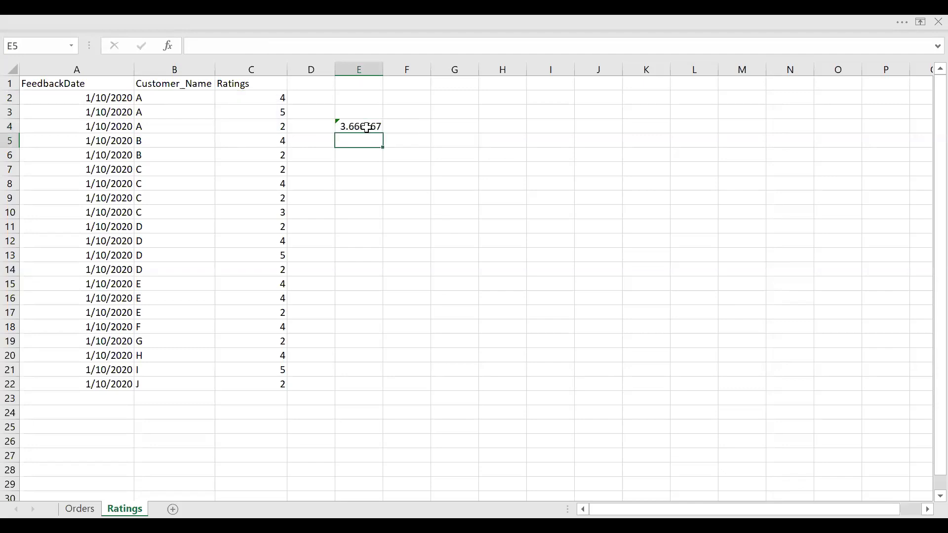
pyautogui.click(364, 125)
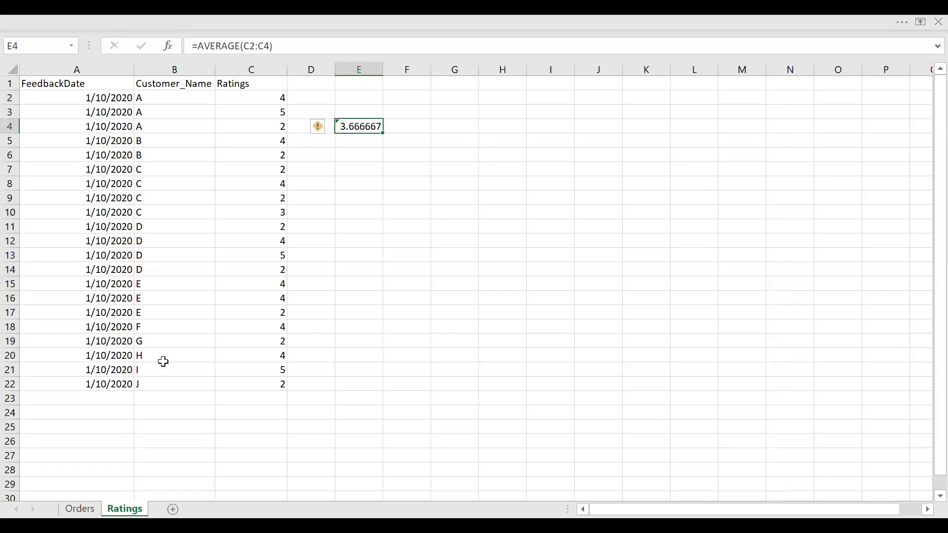
pyautogui.click(10, 370)
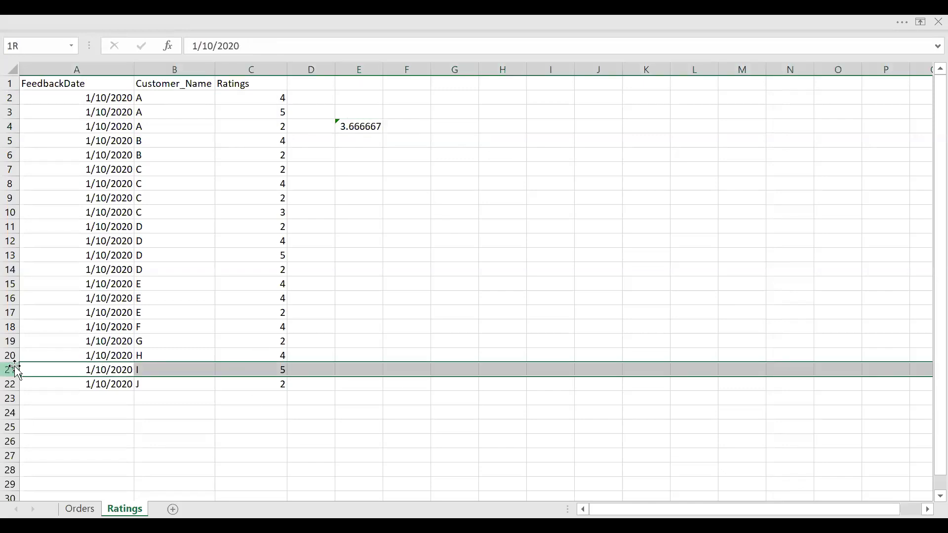
pyautogui.click(267, 369)
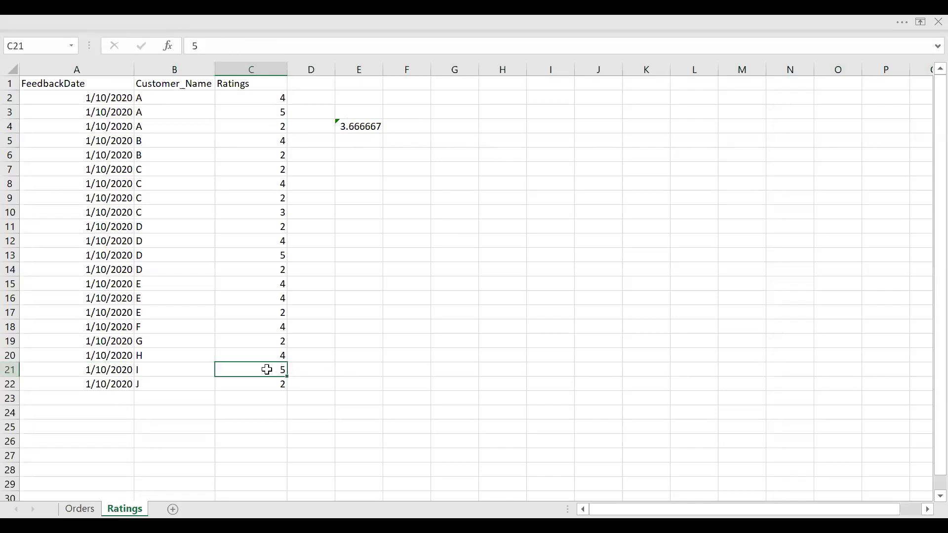